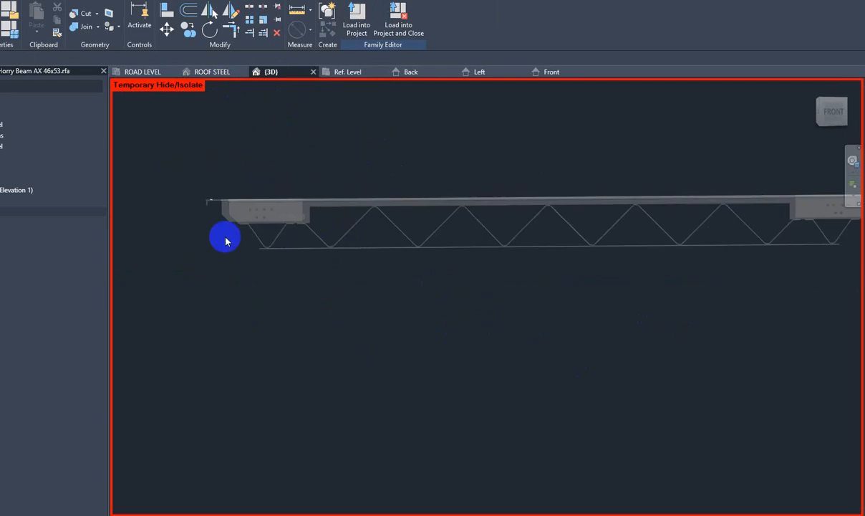
Examine the brackets at both ends of the lattice beam in the 3D view.
{"action": "scroll", "coordinate": [672, 244], "scroll_direction": "up", "scroll_amount": 5}
{"action": "left_click", "coordinate": [665, 250]}
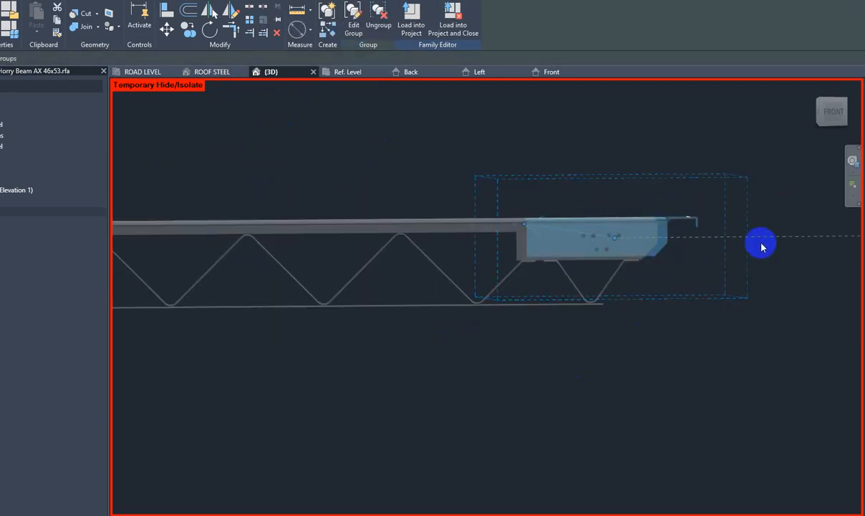
{"action": "scroll", "coordinate": [760, 244], "scroll_direction": "down", "scroll_amount": 3}
{"action": "left_click", "coordinate": [579, 324]}
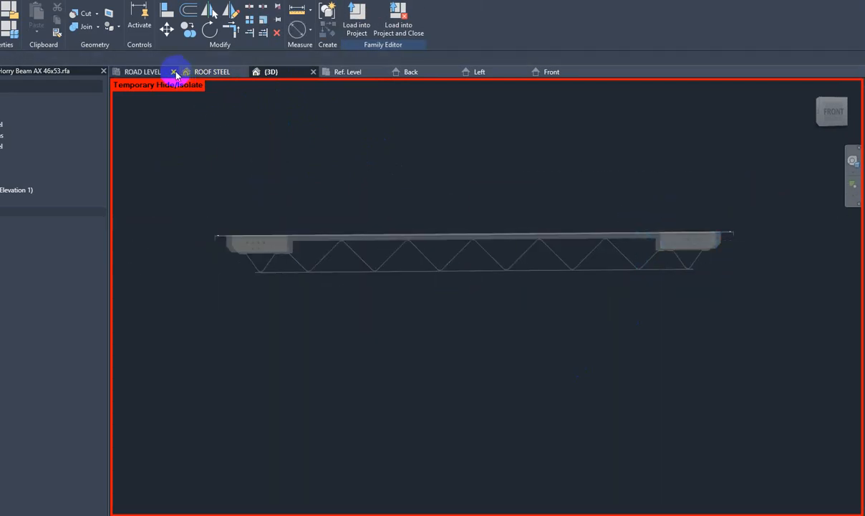
{"action": "scroll", "coordinate": [247, 269], "scroll_direction": "up", "scroll_amount": 5}
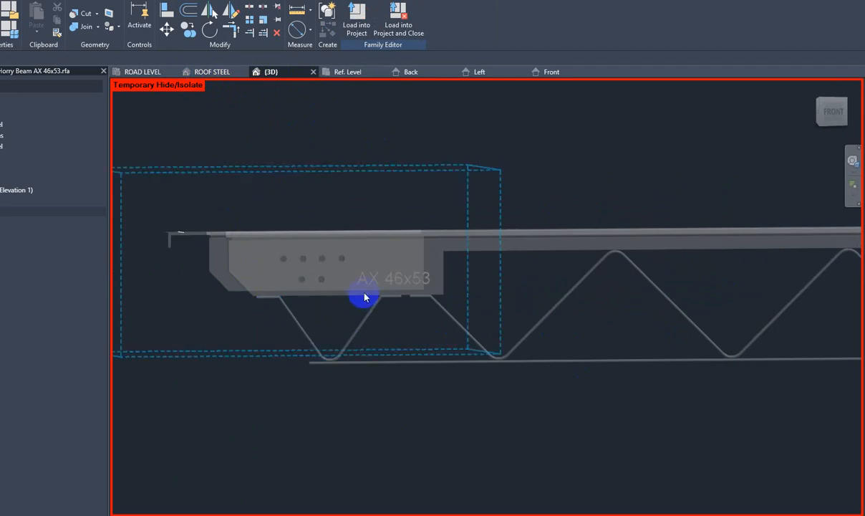
{"action": "scroll", "coordinate": [430, 308], "scroll_direction": "down", "scroll_amount": 4}
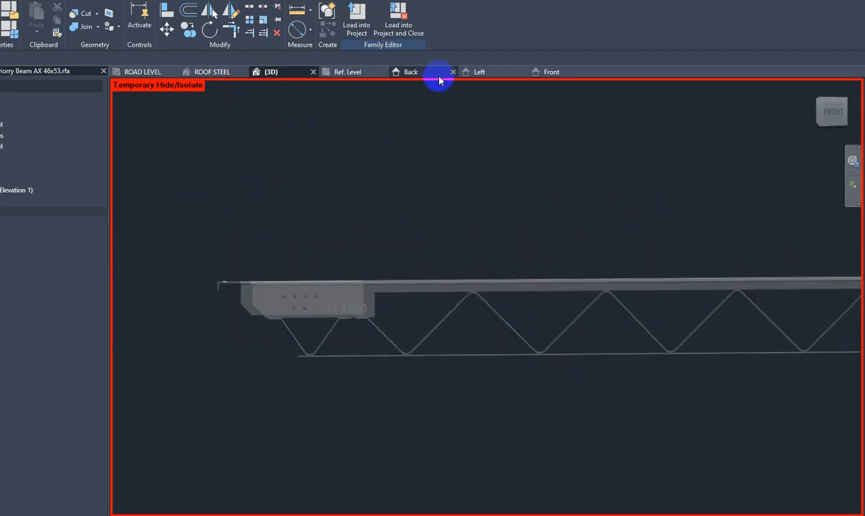
In the Ref. Level view, draw a vertical reference plane just outside the beam's left end.
{"action": "left_click", "coordinate": [351, 73]}
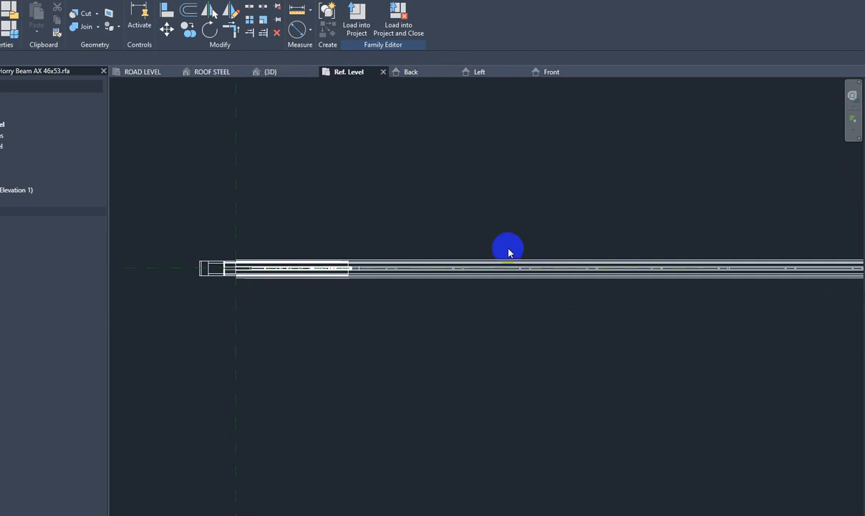
{"action": "middle_click_drag", "start_coordinate": [252, 319], "coordinate": [471, 319]}
{"action": "scroll", "coordinate": [403, 281], "scroll_direction": "up", "scroll_amount": 3}
{"action": "middle_click_drag", "start_coordinate": [351, 208], "coordinate": [334, 248]}
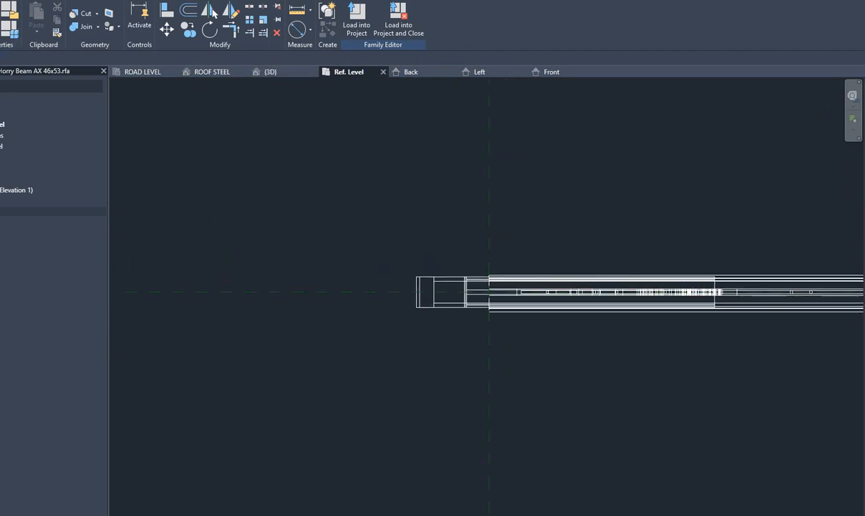
{"action": "left_click", "coordinate": [6, 1]}
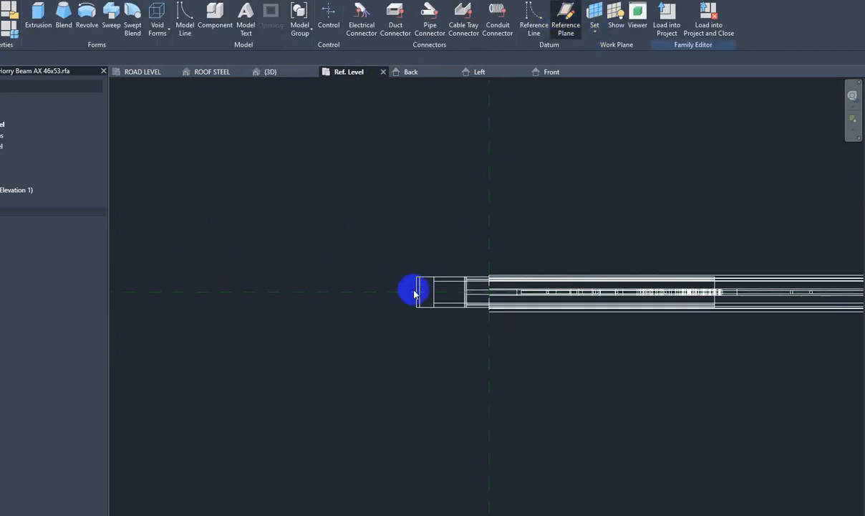
{"action": "key", "text": "r"}
{"action": "key", "text": "p"}
{"action": "left_click", "coordinate": [396, 131]}
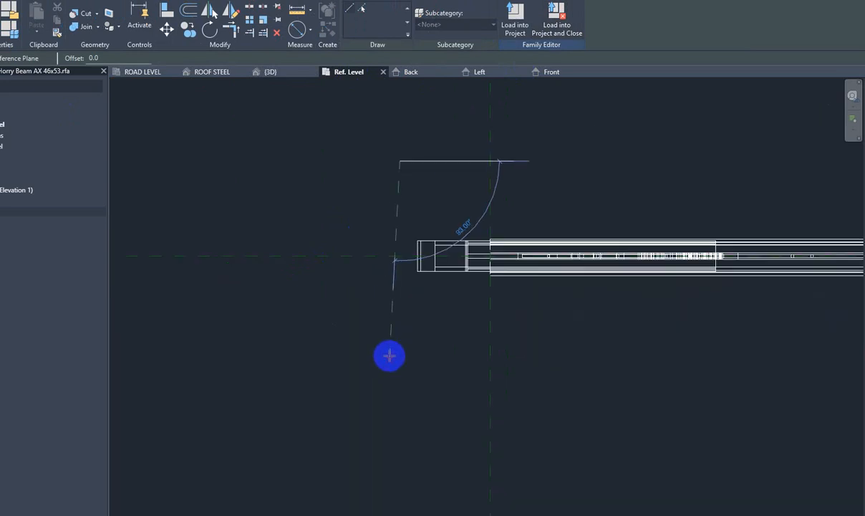
{"action": "left_click", "coordinate": [400, 367]}
{"action": "scroll", "coordinate": [270, 323], "scroll_direction": "down", "scroll_amount": 4}
{"action": "key", "text": "Escape"}
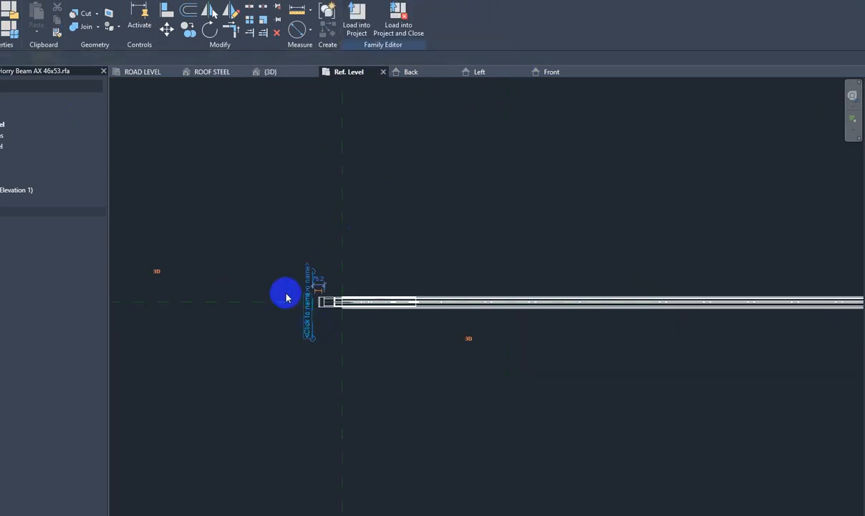
Copy the new reference plane to about the beam's middle and to just outside its right end.
{"action": "left_click", "coordinate": [286, 297]}
{"action": "left_click", "coordinate": [313, 330]}
{"action": "middle_click_drag", "start_coordinate": [651, 336], "coordinate": [415, 323]}
{"action": "left_click", "coordinate": [445, 320]}
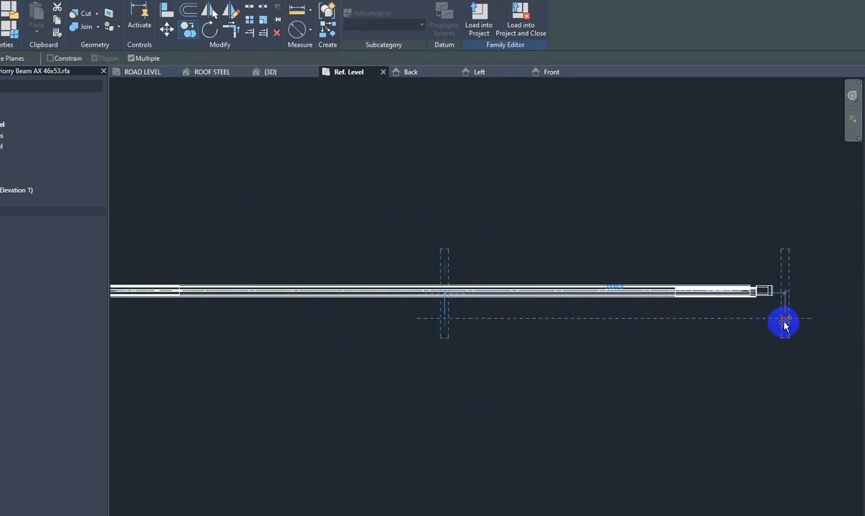
{"action": "left_click", "coordinate": [784, 322]}
{"action": "key", "text": "Escape"}
{"action": "key", "text": "Escape"}
Dimension the left, middle and right reference planes in one continuous aligned dimension string above the beam.
{"action": "middle_click_drag", "start_coordinate": [555, 354], "coordinate": [684, 331]}
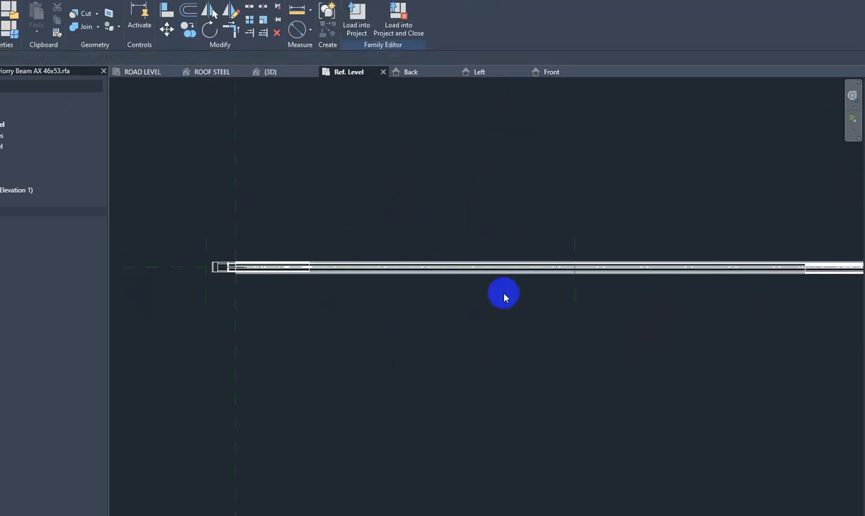
{"action": "middle_click_drag", "start_coordinate": [827, 326], "coordinate": [677, 328]}
{"action": "mouse_move", "coordinate": [742, 317]}
{"action": "middle_mouse_down"}
{"action": "mouse_move", "coordinate": [722, 316]}
{"action": "mouse_move", "coordinate": [759, 318]}
{"action": "middle_mouse_up"}
{"action": "middle_click_drag", "start_coordinate": [478, 320], "coordinate": [507, 326]}
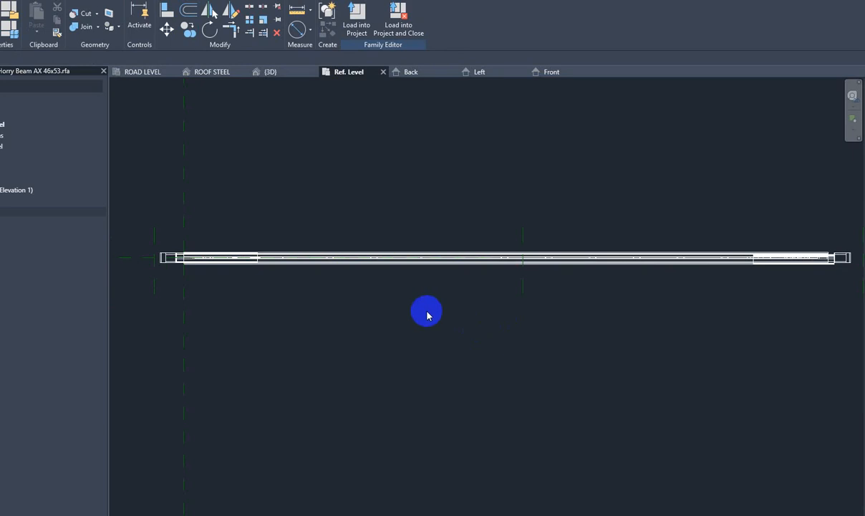
{"action": "middle_click_drag", "start_coordinate": [285, 314], "coordinate": [299, 311]}
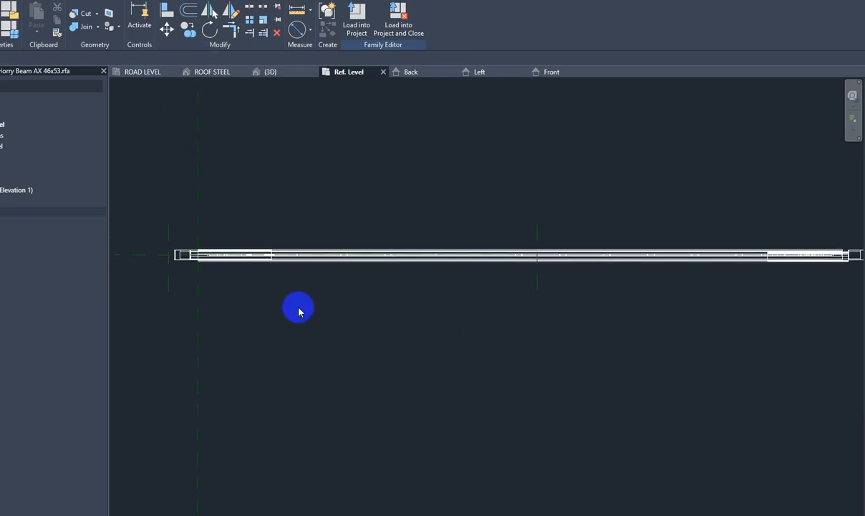
{"action": "key", "text": "d"}
{"action": "key", "text": "i"}
{"action": "left_click", "coordinate": [169, 278]}
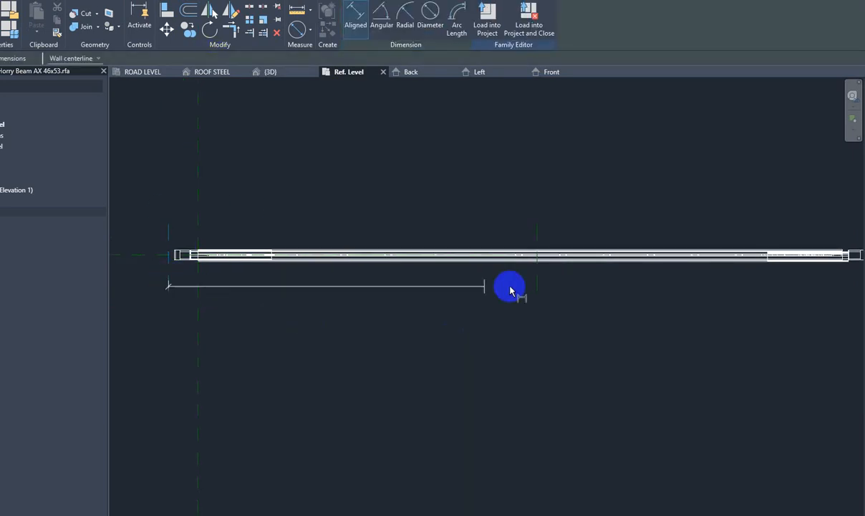
{"action": "left_click", "coordinate": [537, 286]}
{"action": "middle_click_drag", "start_coordinate": [808, 309], "coordinate": [686, 308]}
{"action": "left_click", "coordinate": [755, 288]}
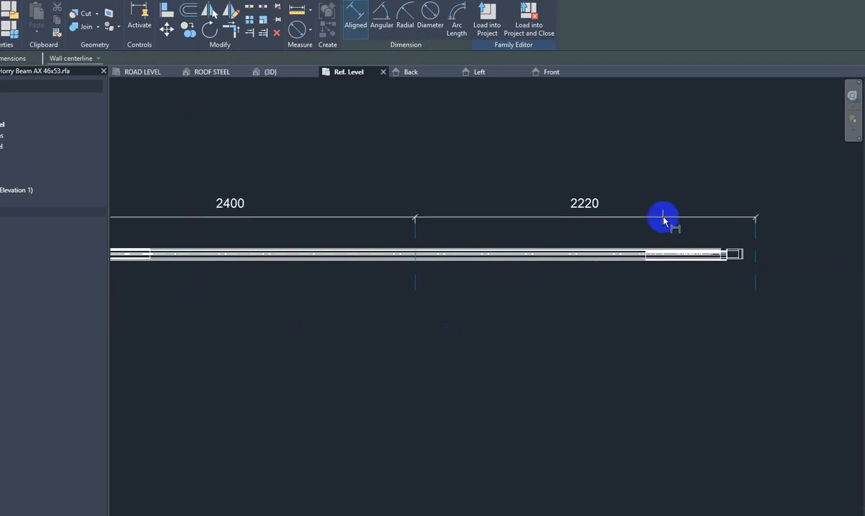
{"action": "left_click", "coordinate": [662, 222]}
Add an overall aligned dimension between the two outer reference planes, above the first dimension string.
{"action": "left_click", "coordinate": [758, 281]}
{"action": "scroll", "coordinate": [758, 281], "scroll_direction": "down", "scroll_amount": 2}
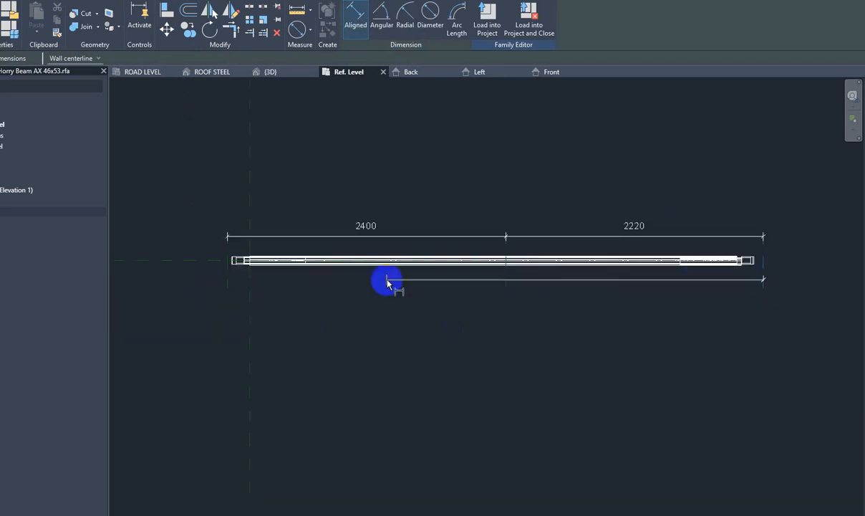
{"action": "left_click", "coordinate": [227, 284]}
{"action": "left_click", "coordinate": [286, 216]}
{"action": "key", "text": "Escape"}
{"action": "key", "text": "Escape"}
Apply the EQ equality constraint to the two-segment dimension so the middle reference plane stays centred.
{"action": "left_click", "coordinate": [520, 236]}
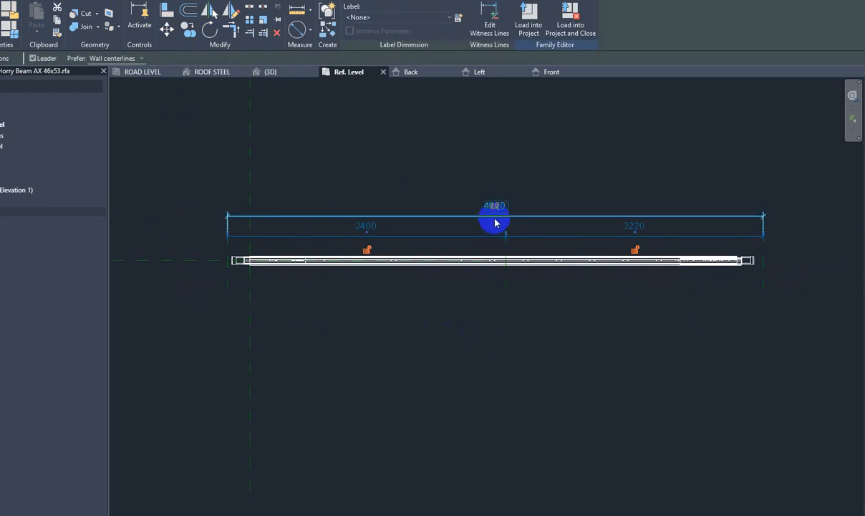
{"action": "scroll", "coordinate": [496, 215], "scroll_direction": "up", "scroll_amount": 3}
{"action": "key", "text": "Escape"}
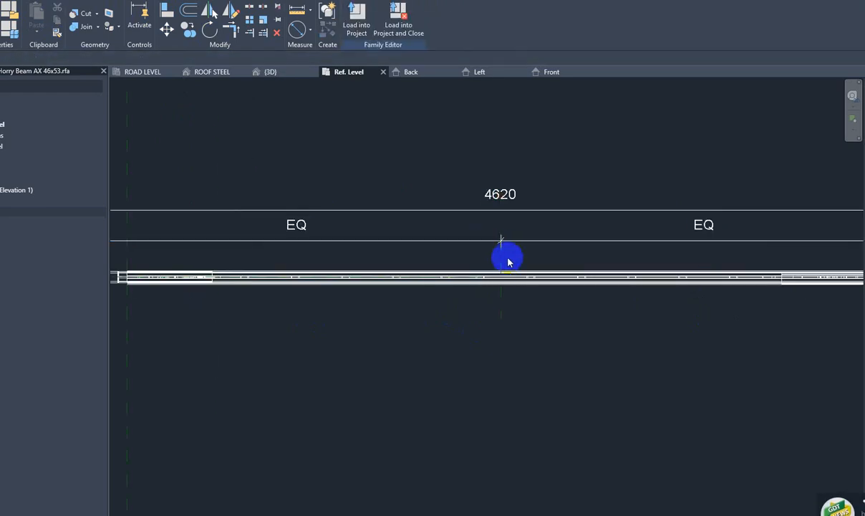
Pin the middle reference plane in place.
{"action": "left_click", "coordinate": [503, 261]}
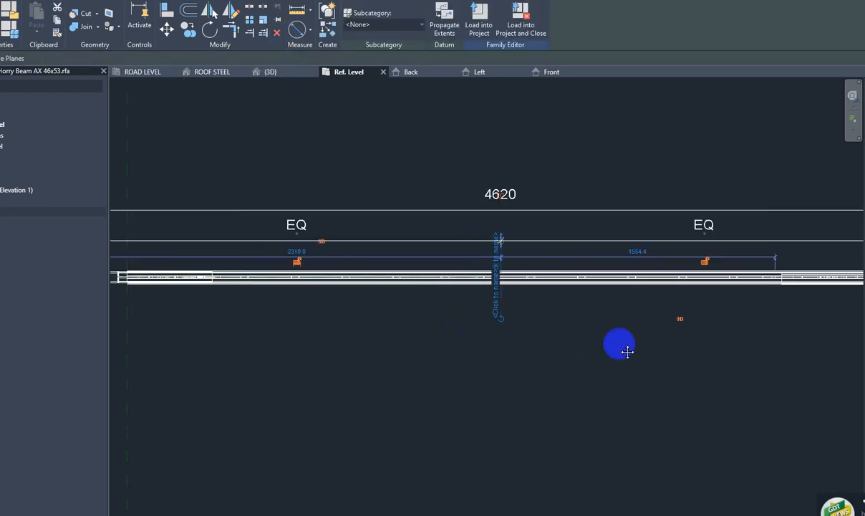
{"action": "middle_click_drag", "start_coordinate": [627, 351], "coordinate": [314, 327]}
{"action": "scroll", "coordinate": [546, 254], "scroll_direction": "up", "scroll_amount": 1}
{"action": "key", "text": "Escape"}
{"action": "middle_click_drag", "start_coordinate": [601, 283], "coordinate": [739, 269]}
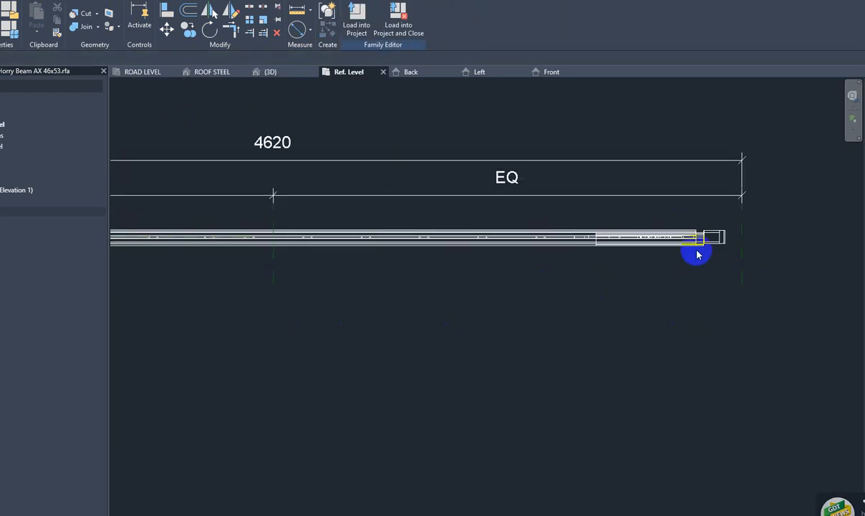
{"action": "left_click", "coordinate": [272, 279]}
{"action": "middle_click_drag", "start_coordinate": [297, 178], "coordinate": [347, 195]}
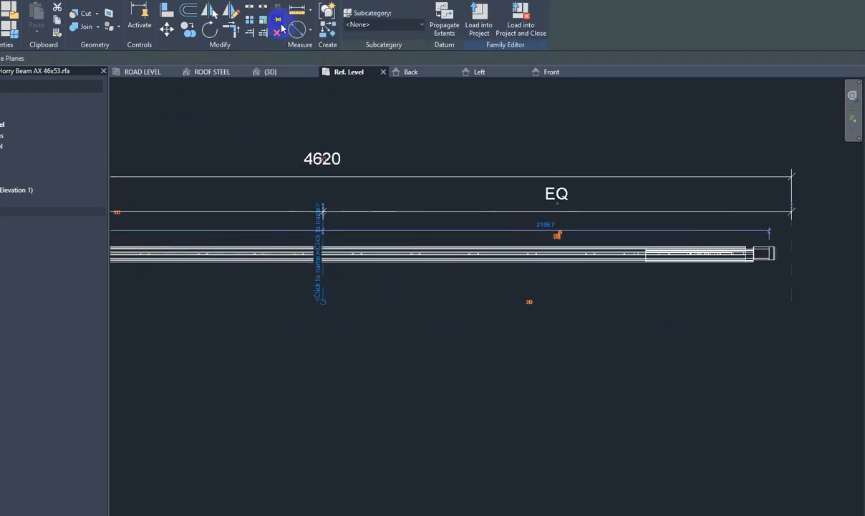
{"action": "left_click", "coordinate": [278, 21]}
{"action": "left_click", "coordinate": [690, 345]}
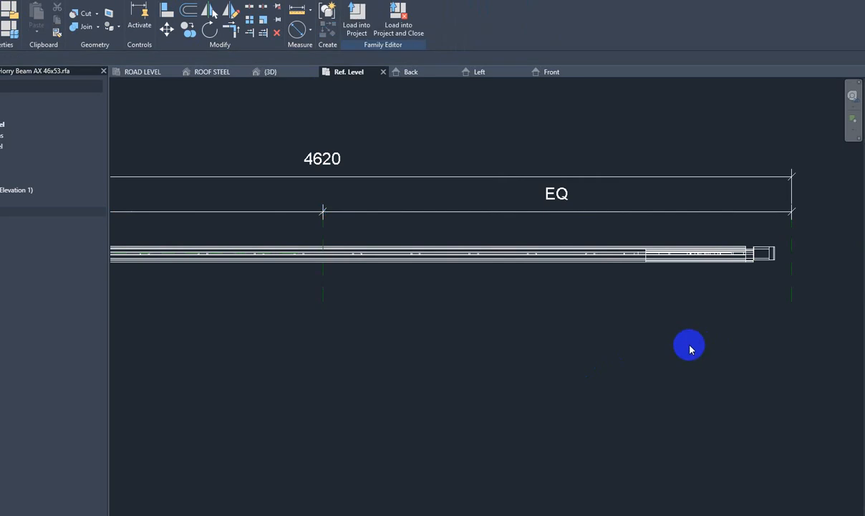
Draw vertical model lines along the outer end edges of the beam's left and right brackets.
{"action": "middle_click_drag", "start_coordinate": [255, 334], "coordinate": [508, 338]}
{"action": "middle_click_drag", "start_coordinate": [128, 285], "coordinate": [405, 316]}
{"action": "scroll", "coordinate": [438, 289], "scroll_direction": "up", "scroll_amount": 2}
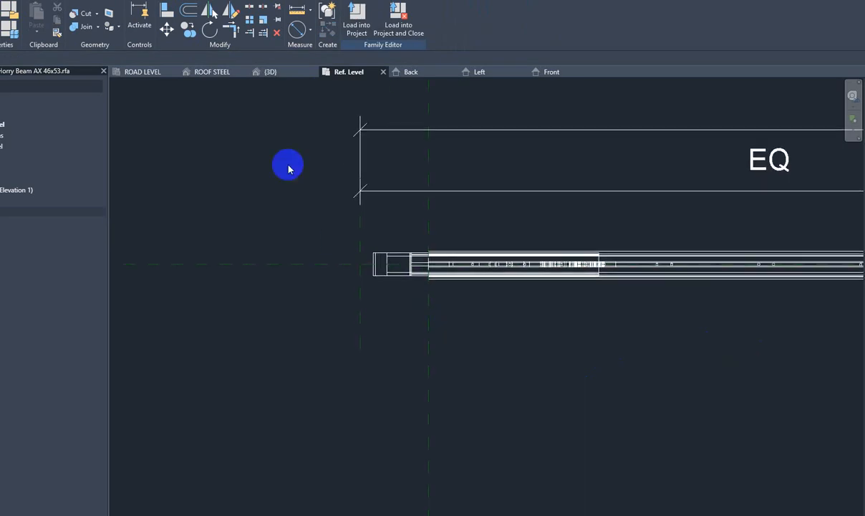
{"action": "left_click", "coordinate": [7, 0]}
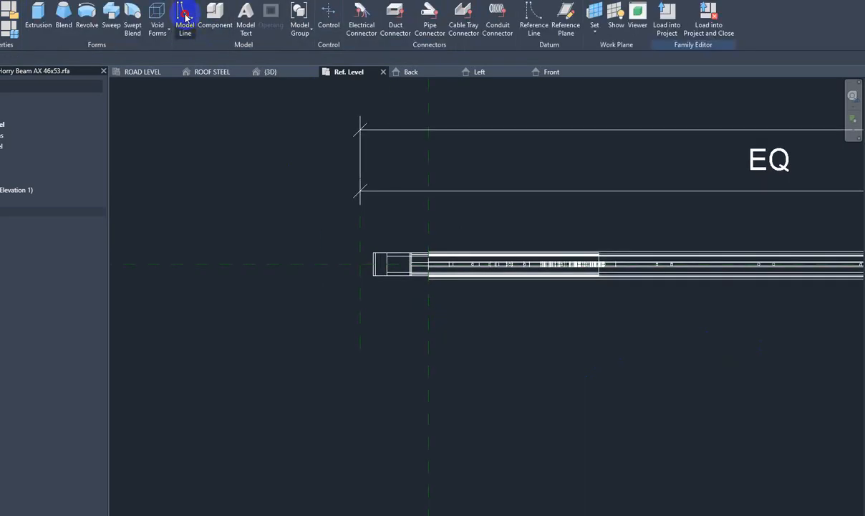
{"action": "scroll", "coordinate": [371, 272], "scroll_direction": "up", "scroll_amount": 4}
{"action": "left_click", "coordinate": [380, 283]}
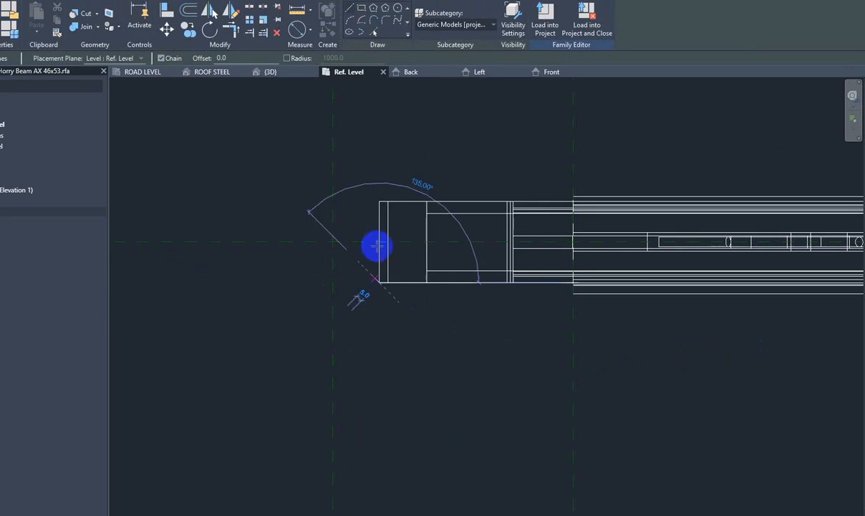
{"action": "left_click", "coordinate": [378, 202]}
{"action": "scroll", "coordinate": [237, 292], "scroll_direction": "down", "scroll_amount": 6}
{"action": "scroll", "coordinate": [734, 295], "scroll_direction": "up", "scroll_amount": 5}
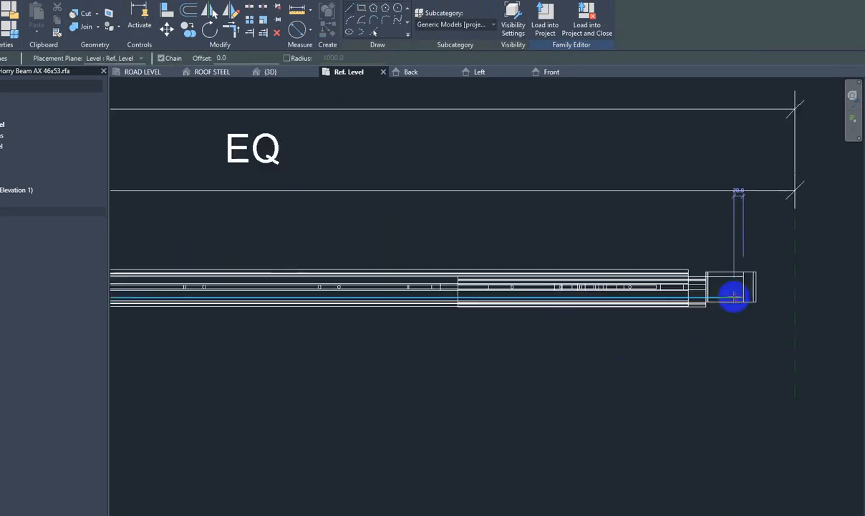
{"action": "left_click", "coordinate": [769, 299]}
{"action": "left_click", "coordinate": [769, 239]}
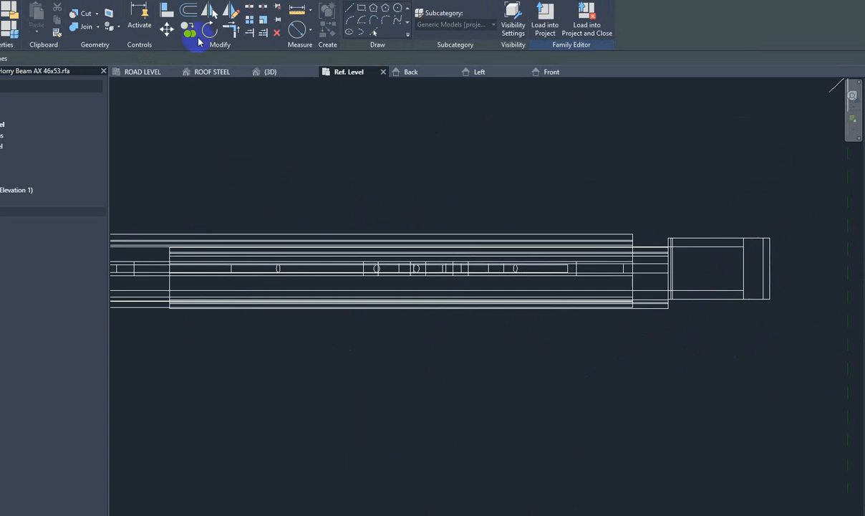
Align the beam's right end edge to the right reference plane and lock the alignment.
{"action": "left_click", "coordinate": [166, 9]}
{"action": "scroll", "coordinate": [735, 322], "scroll_direction": "down", "scroll_amount": 2}
{"action": "left_click", "coordinate": [723, 309]}
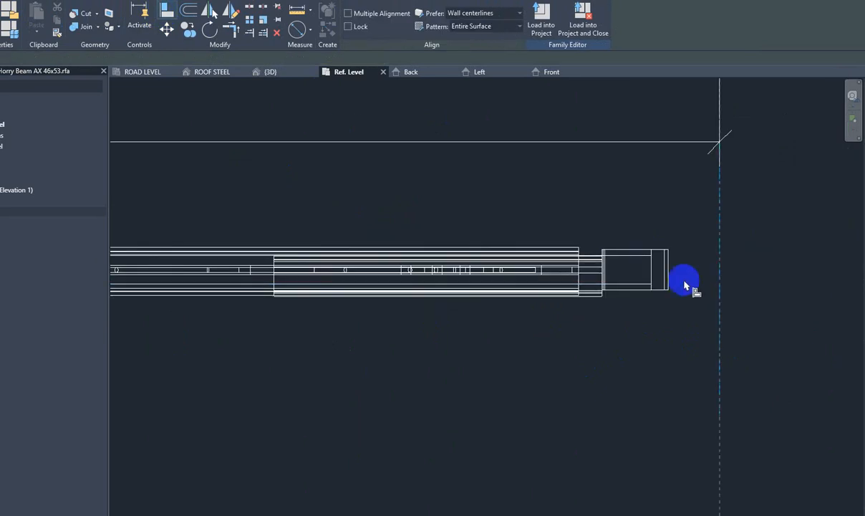
{"action": "left_click", "coordinate": [669, 278]}
{"action": "scroll", "coordinate": [741, 307], "scroll_direction": "down", "scroll_amount": 3}
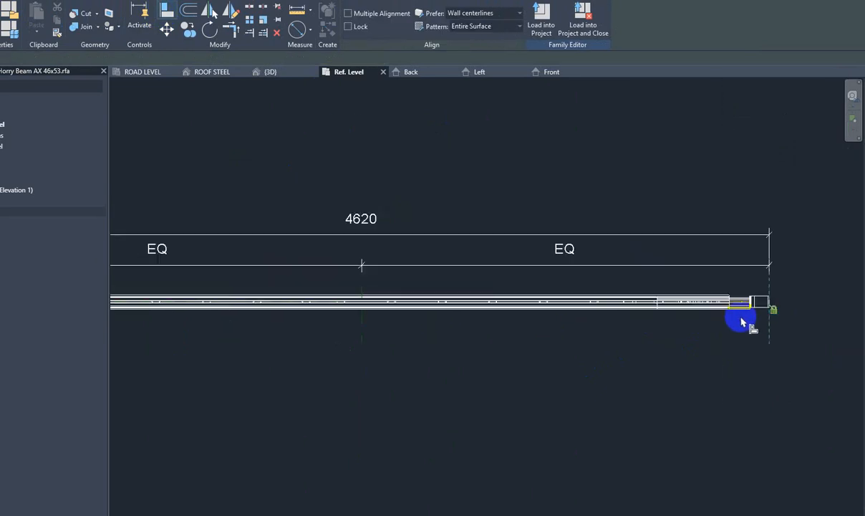
Align the beam's left end edge to the left reference plane and lock the alignment.
{"action": "scroll", "coordinate": [344, 319], "scroll_direction": "up", "scroll_amount": 5}
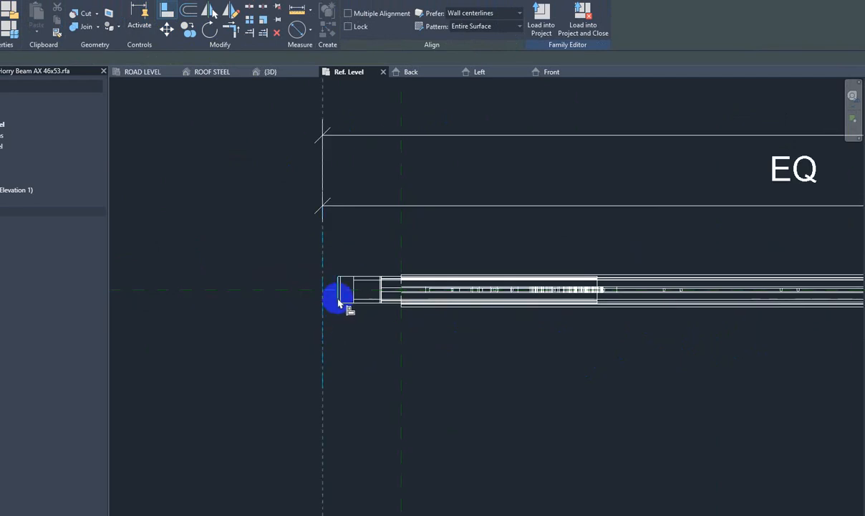
{"action": "left_click", "coordinate": [339, 300]}
{"action": "left_click", "coordinate": [305, 285]}
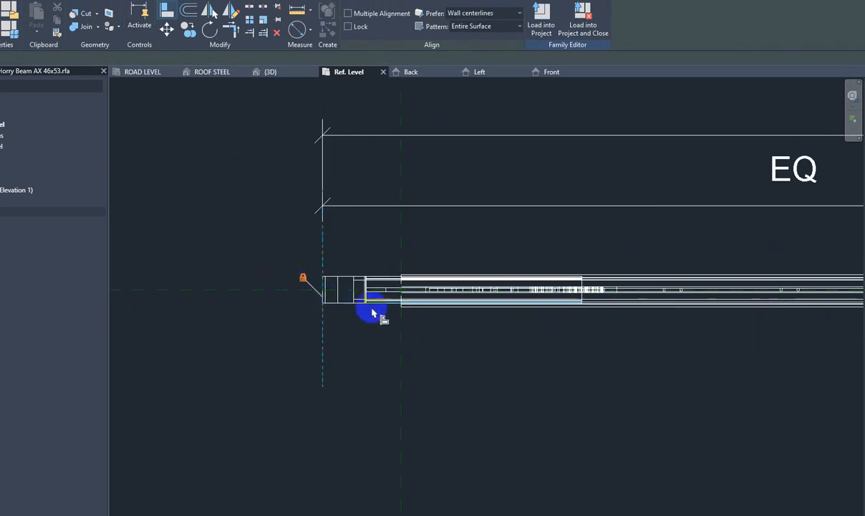
Label the beam's overall dimension with the Length parameter.
{"action": "scroll", "coordinate": [247, 274], "scroll_direction": "down", "scroll_amount": 3}
{"action": "middle_click_drag", "start_coordinate": [625, 346], "coordinate": [491, 336]}
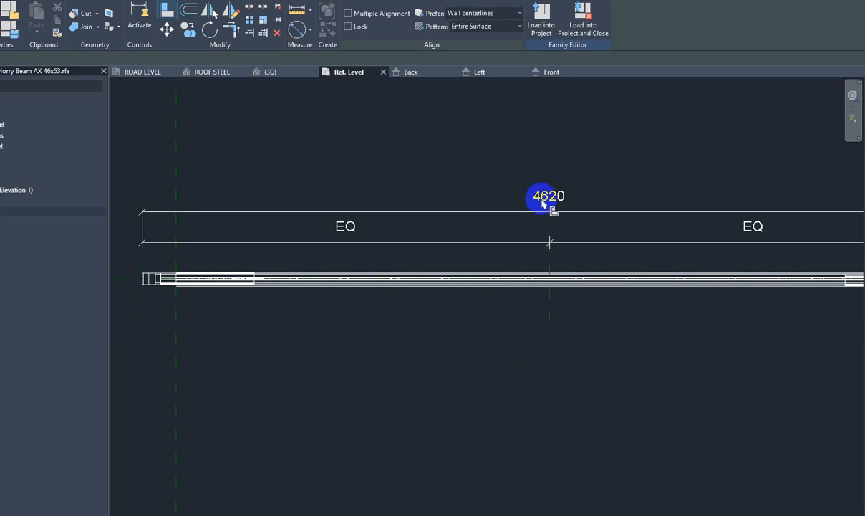
{"action": "key", "text": "Escape"}
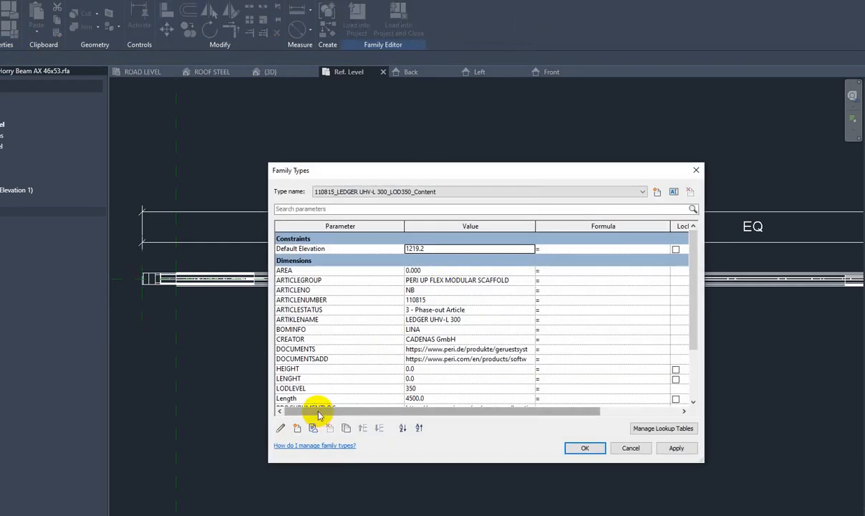
{"action": "key", "text": "Escape"}
{"action": "left_click", "coordinate": [548, 197]}
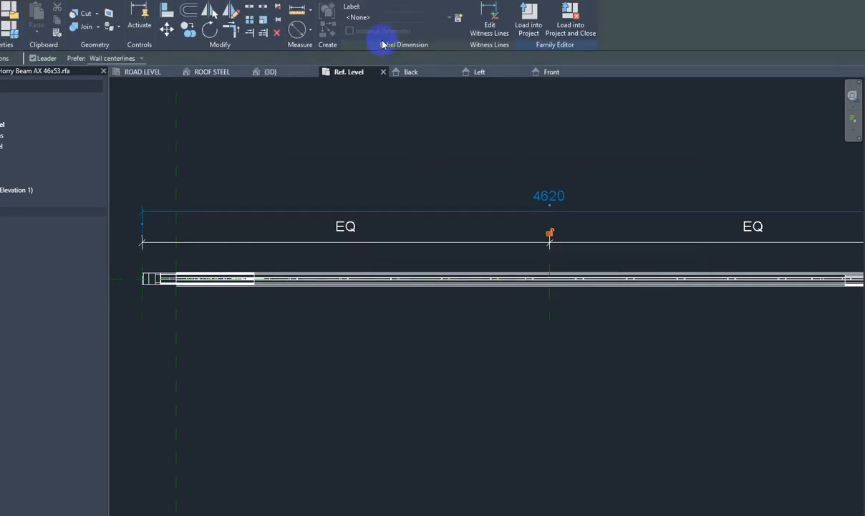
{"action": "left_click", "coordinate": [417, 20]}
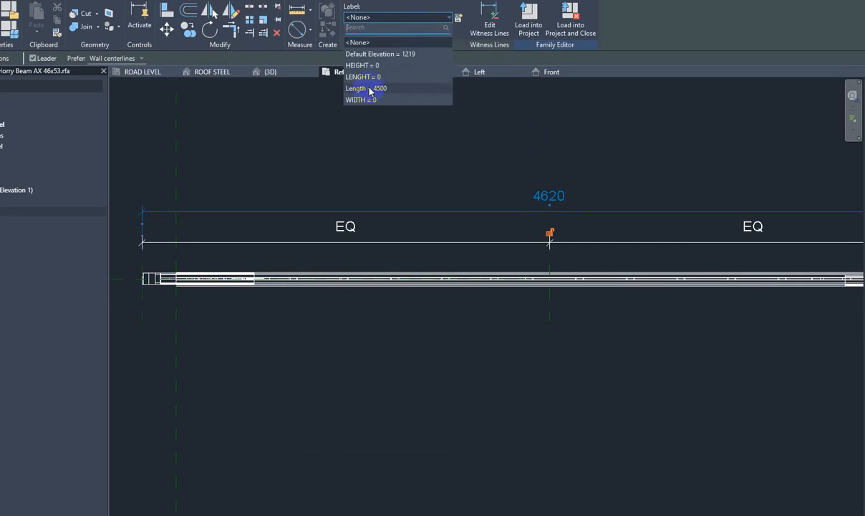
{"action": "scroll", "coordinate": [452, 240], "scroll_direction": "down", "scroll_amount": 3}
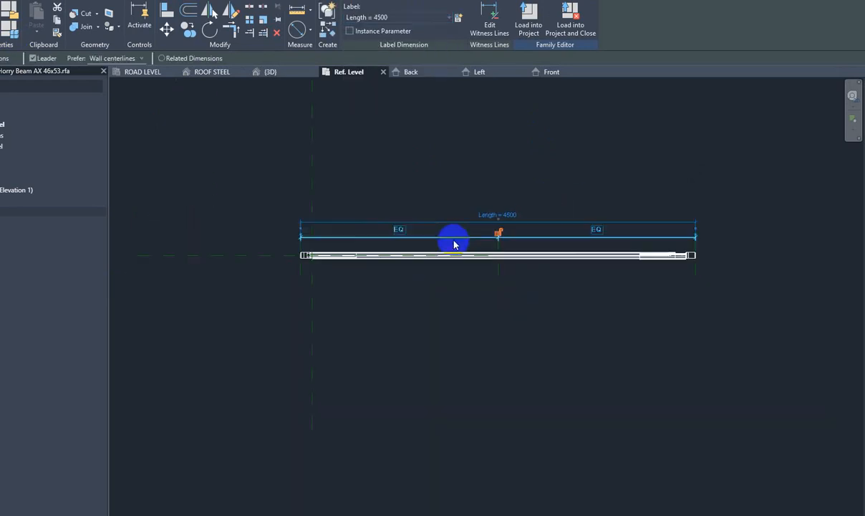
{"action": "left_click", "coordinate": [394, 119]}
Switch to the 3D view and orient it to the front face of the beam.
{"action": "left_click", "coordinate": [270, 72]}
{"action": "scroll", "coordinate": [530, 308], "scroll_direction": "down", "scroll_amount": 2}
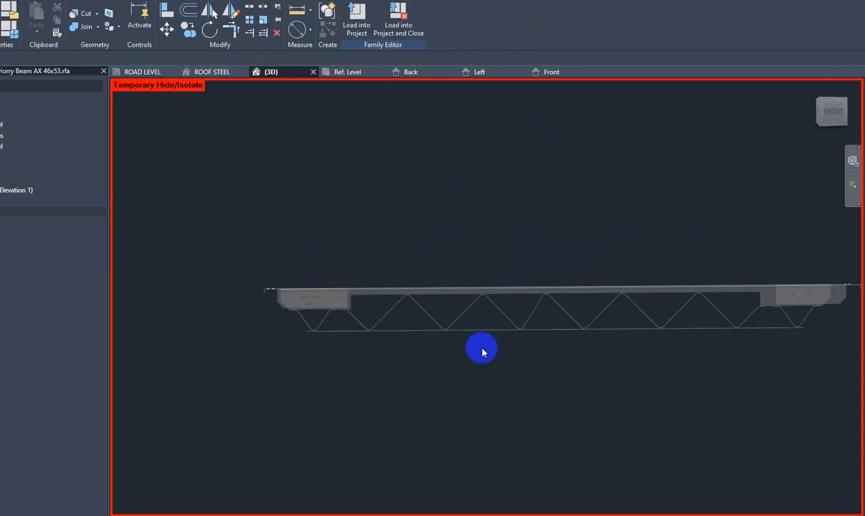
{"action": "left_click", "coordinate": [833, 115]}
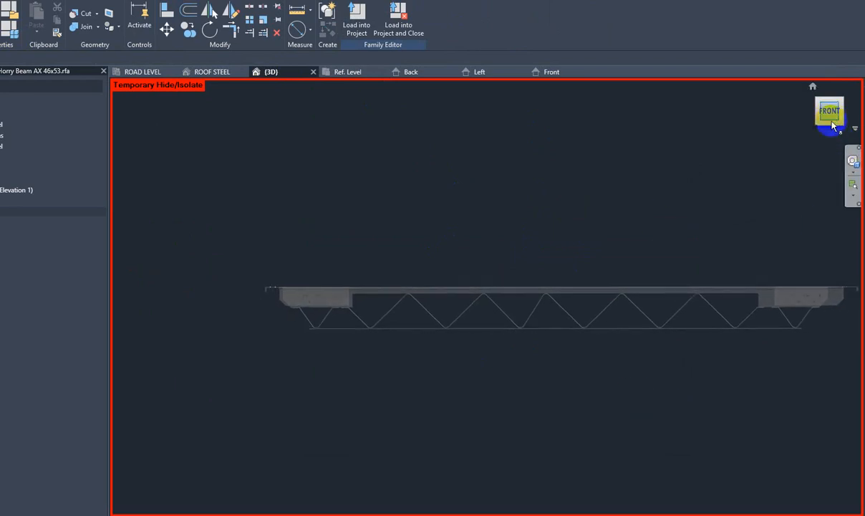
{"action": "middle_click_drag", "start_coordinate": [520, 378], "coordinate": [600, 370]}
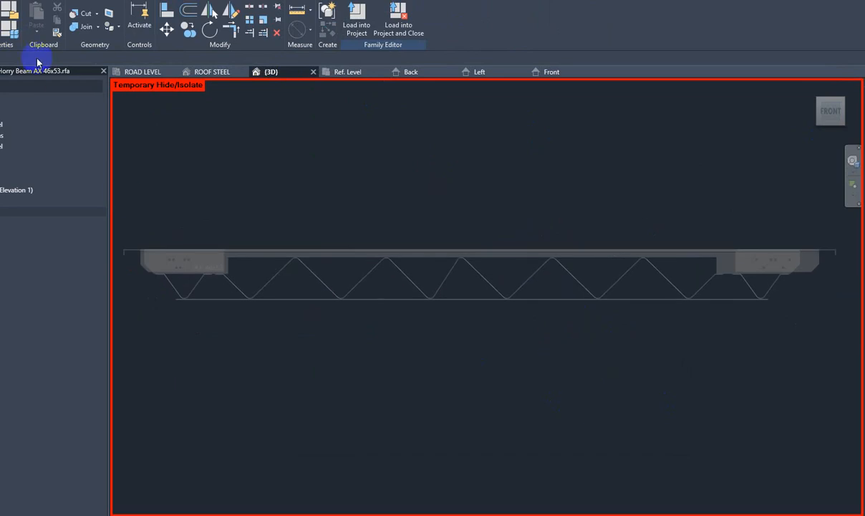
{"action": "left_click", "coordinate": [16, 38]}
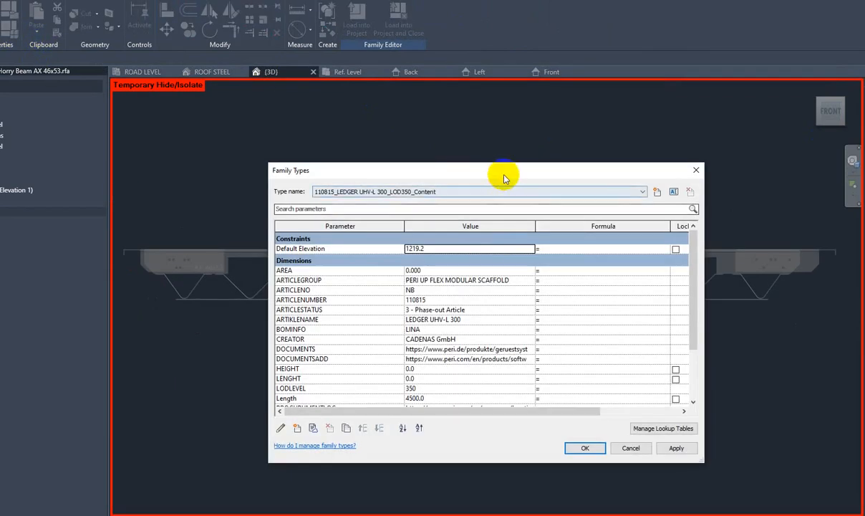
{"action": "left_click_drag", "start_coordinate": [505, 175], "coordinate": [470, 15]}
{"action": "key", "text": "Escape"}
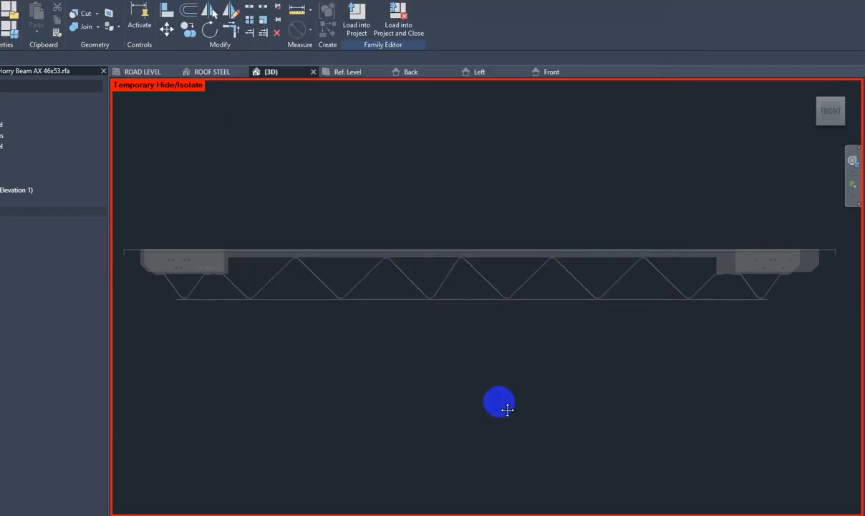
Flex the beam by applying a Length of 4900 in the family types, and discard the change.
{"action": "middle_click_drag", "start_coordinate": [498, 402], "coordinate": [499, 285]}
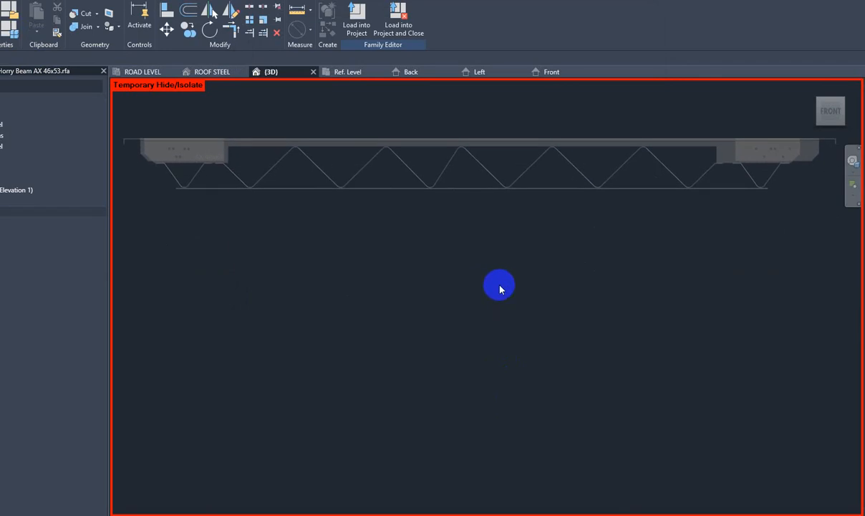
{"action": "left_click", "coordinate": [16, 38]}
{"action": "left_click_drag", "start_coordinate": [480, 19], "coordinate": [499, 202]}
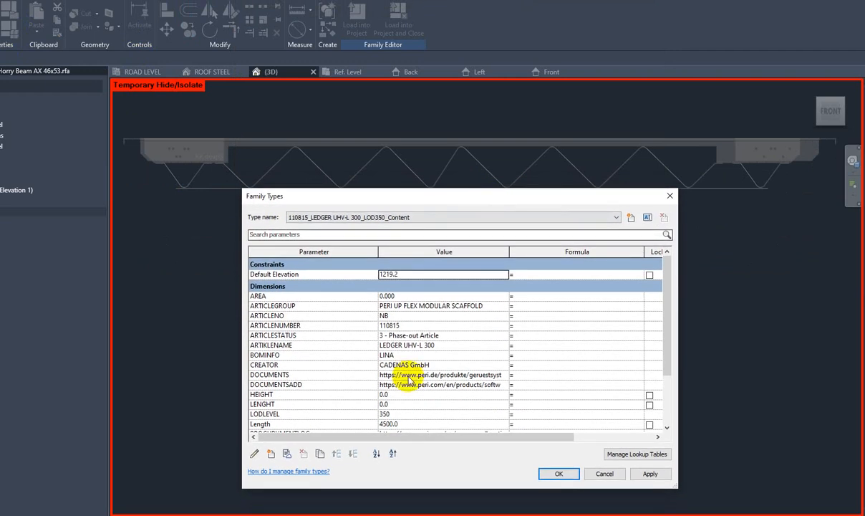
{"action": "left_click", "coordinate": [406, 424]}
{"action": "type", "text": "49"}
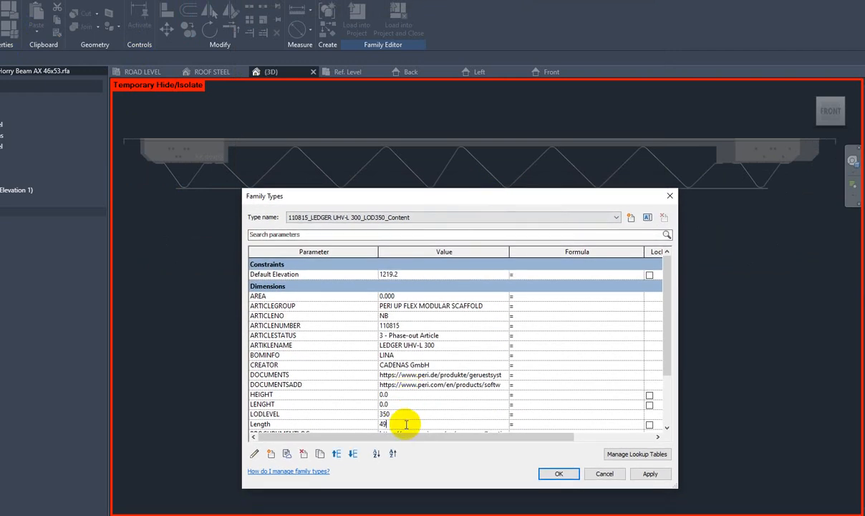
{"action": "type", "text": "00"}
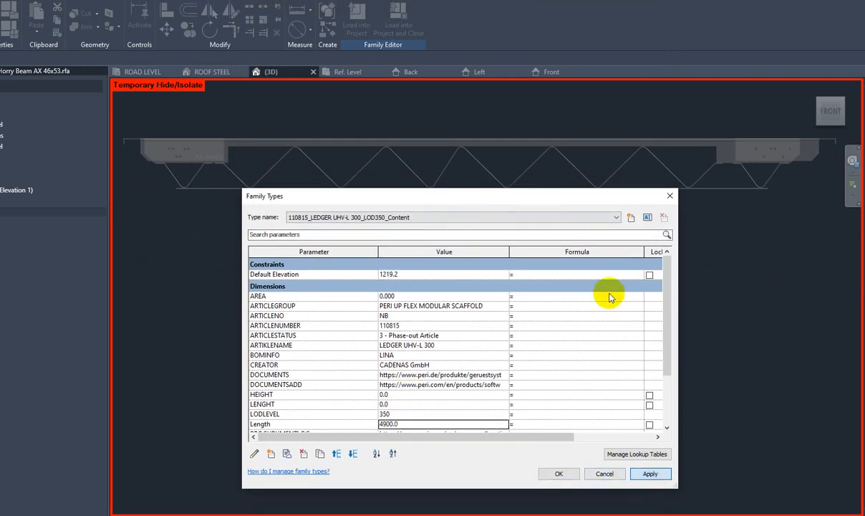
{"action": "key", "text": "Return"}
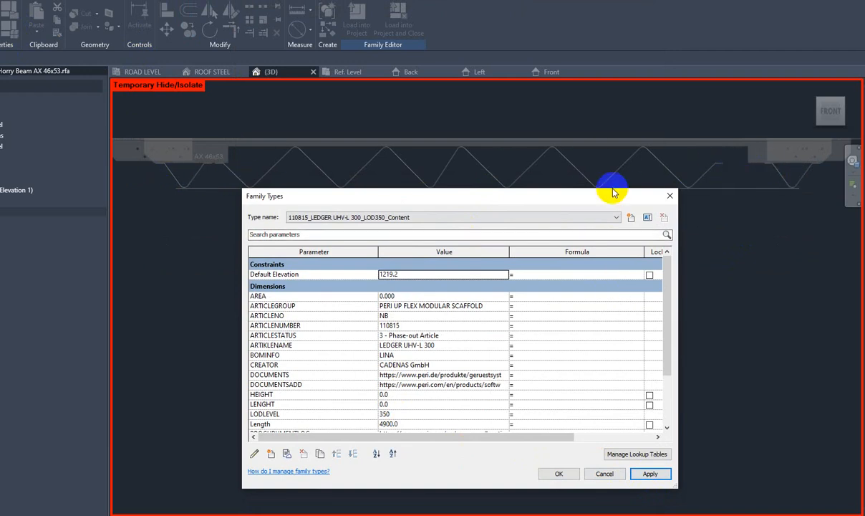
{"action": "left_click", "coordinate": [605, 475]}
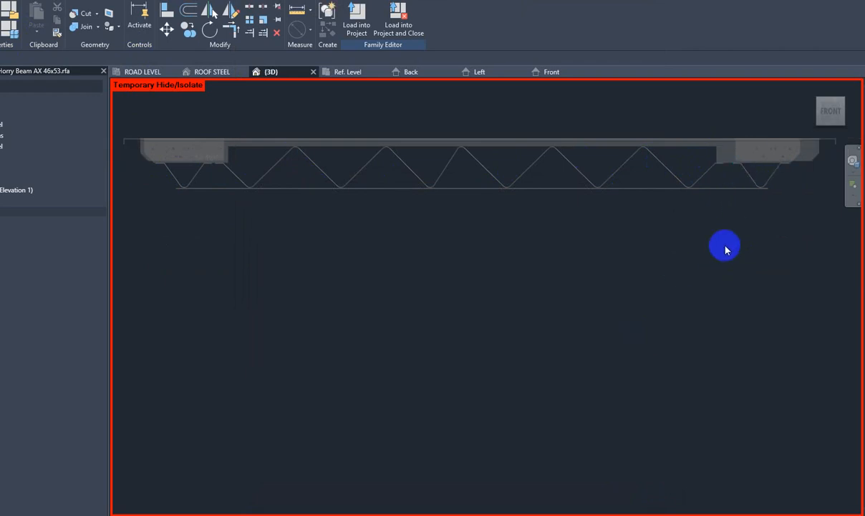
In the Ref. Level plan, draw a vertical reference plane downward from the left end of the beam's central lattice bar.
{"action": "scroll", "coordinate": [726, 249], "scroll_direction": "up", "scroll_amount": 1}
{"action": "scroll", "coordinate": [767, 184], "scroll_direction": "up", "scroll_amount": 3}
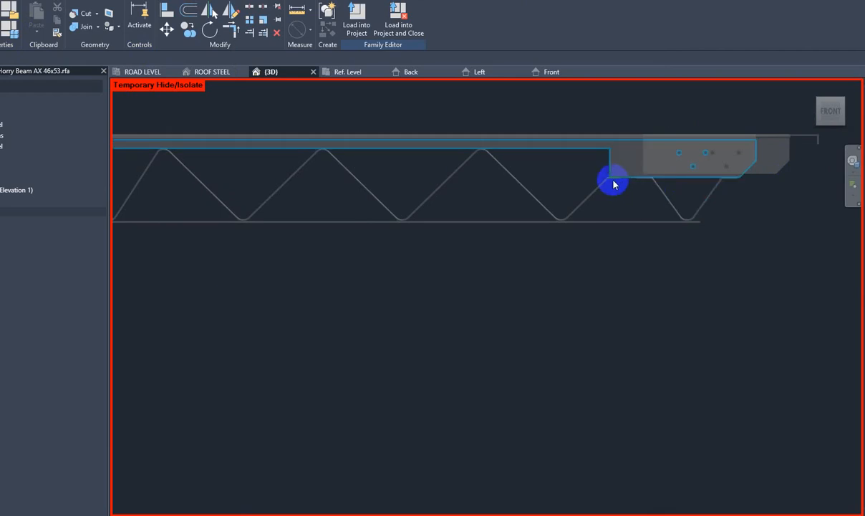
{"action": "scroll", "coordinate": [645, 188], "scroll_direction": "down", "scroll_amount": 4}
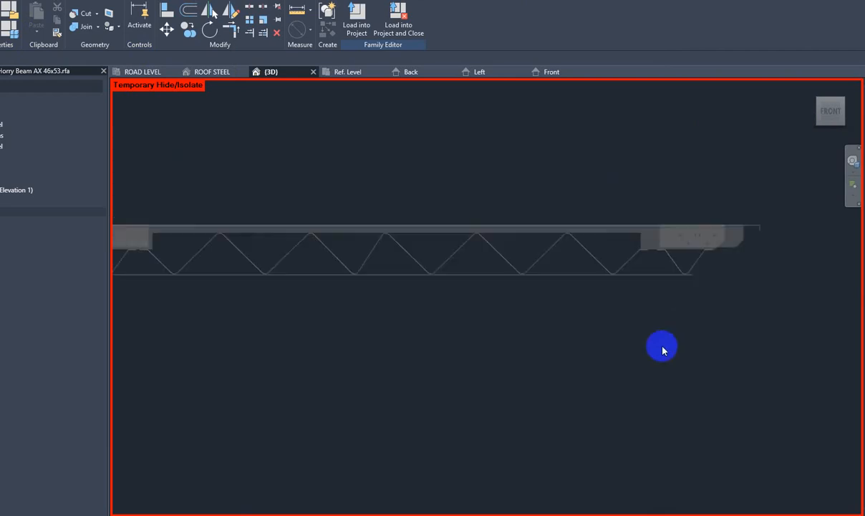
{"action": "left_click", "coordinate": [349, 73]}
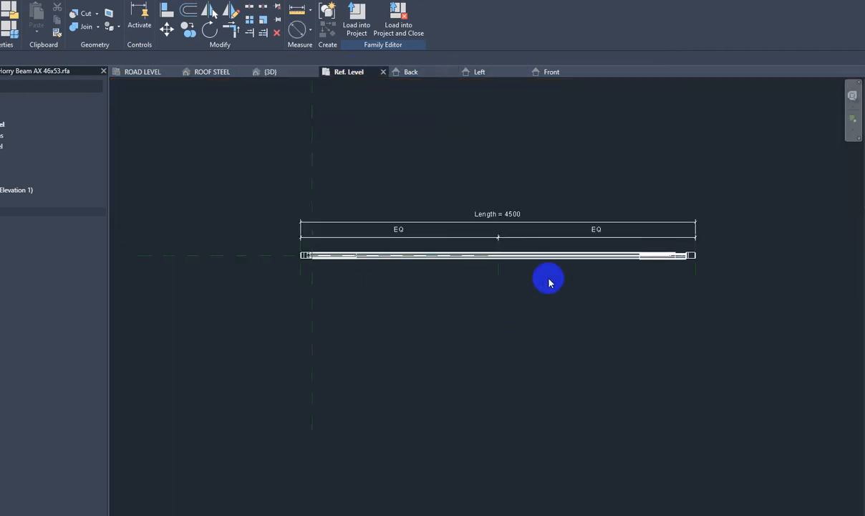
{"action": "scroll", "coordinate": [311, 251], "scroll_direction": "up", "scroll_amount": 5}
{"action": "scroll", "coordinate": [344, 251], "scroll_direction": "up", "scroll_amount": 4}
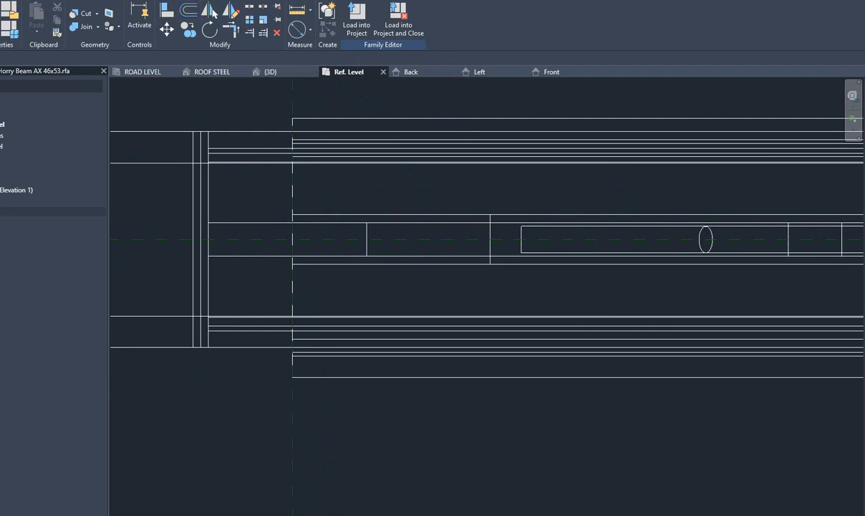
{"action": "left_click", "coordinate": [543, 39]}
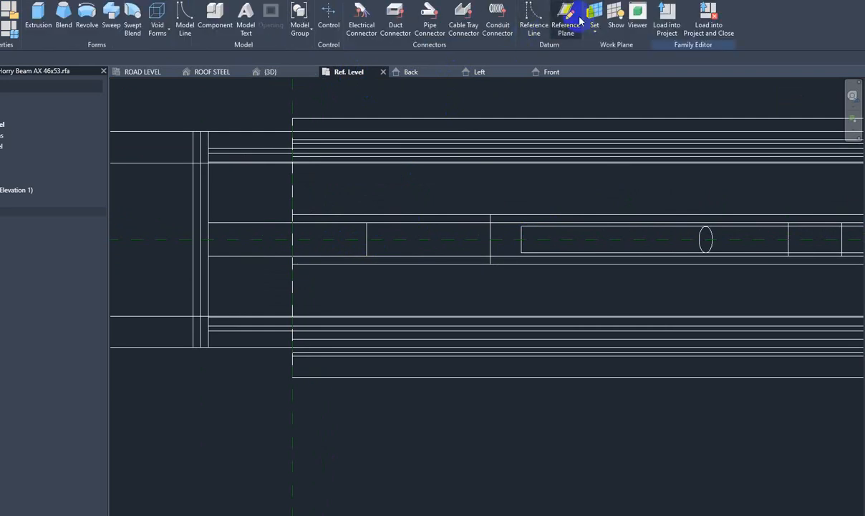
{"action": "left_click", "coordinate": [566, 27]}
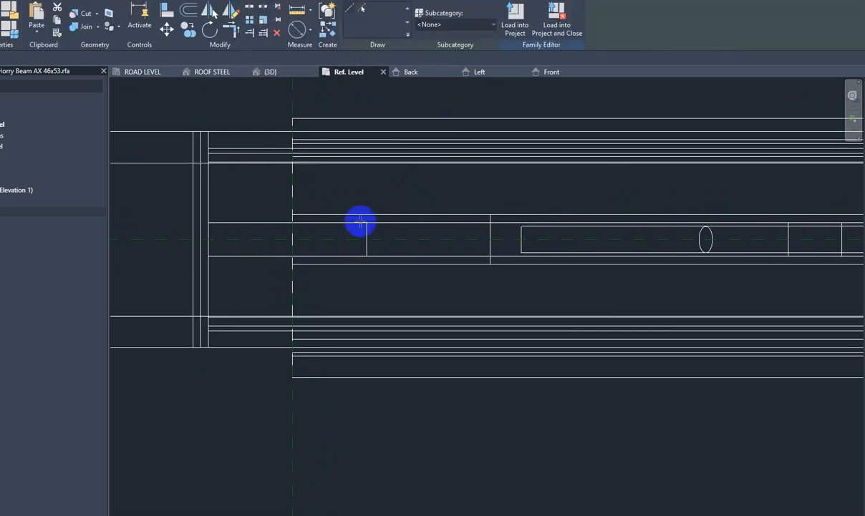
{"action": "scroll", "coordinate": [362, 223], "scroll_direction": "up", "scroll_amount": 1}
{"action": "left_click", "coordinate": [547, 226]}
{"action": "scroll", "coordinate": [538, 250], "scroll_direction": "down", "scroll_amount": 3}
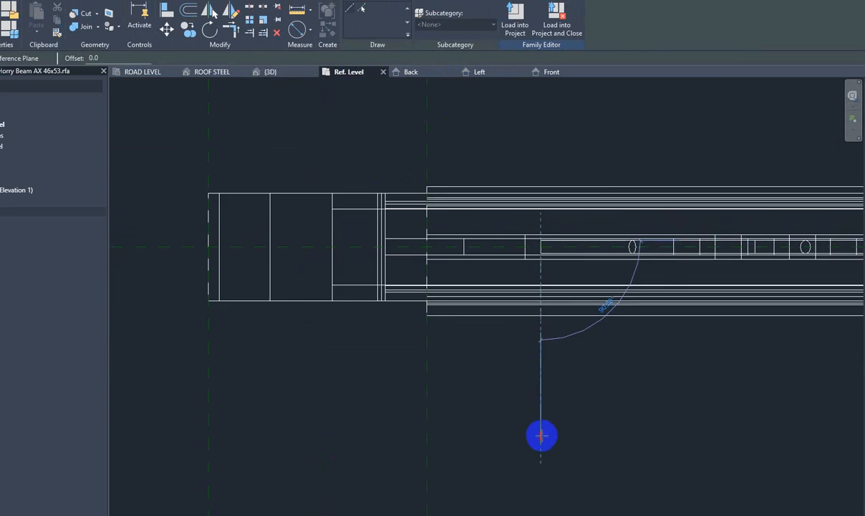
{"action": "left_click", "coordinate": [542, 439]}
{"action": "key", "text": "Escape"}
Extend the new reference plane's upper end above the beam and pin the plane in place.
{"action": "left_click", "coordinate": [541, 258]}
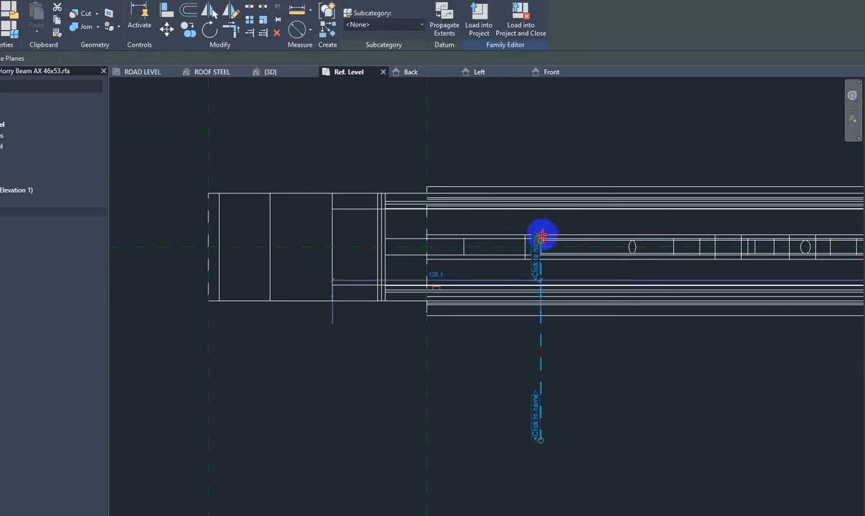
{"action": "left_click_drag", "start_coordinate": [543, 236], "coordinate": [541, 134]}
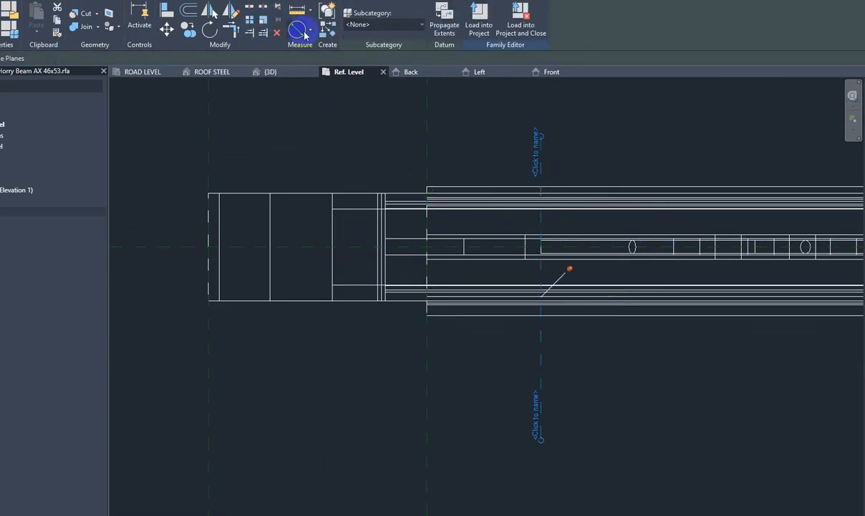
{"action": "middle_click_drag", "start_coordinate": [555, 283], "coordinate": [272, 266]}
{"action": "key", "text": "Escape"}
Draw a vertical reference plane upward from the right end of the beam's central lattice bar.
{"action": "left_click", "coordinate": [595, 32]}
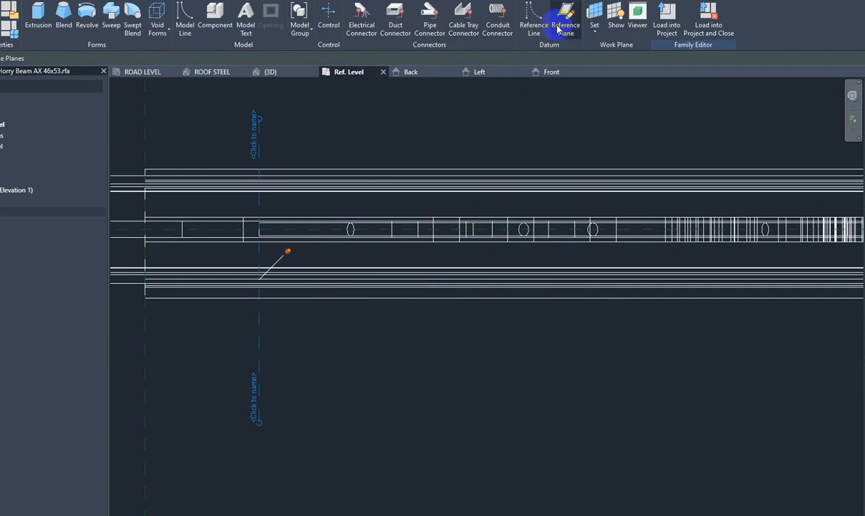
{"action": "left_click", "coordinate": [558, 29]}
{"action": "scroll", "coordinate": [326, 279], "scroll_direction": "down", "scroll_amount": 3}
{"action": "middle_click_drag", "start_coordinate": [402, 298], "coordinate": [593, 294]}
{"action": "middle_click_drag", "start_coordinate": [168, 299], "coordinate": [465, 293]}
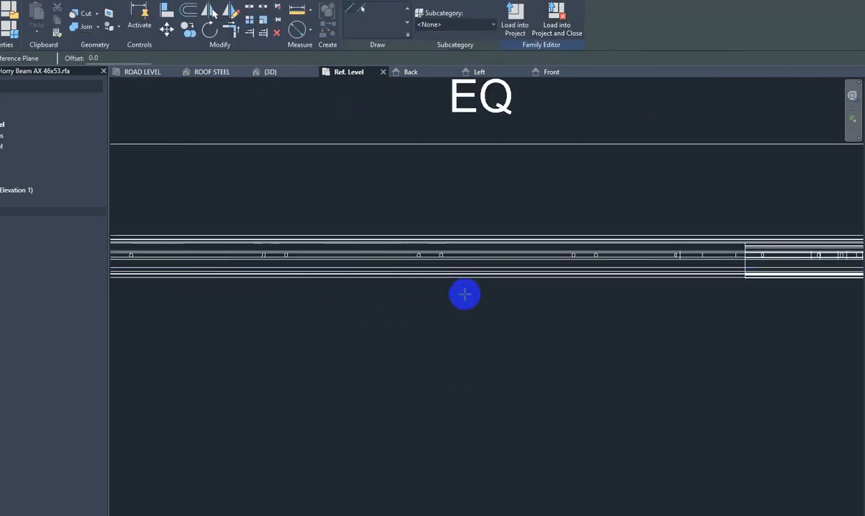
{"action": "scroll", "coordinate": [449, 276], "scroll_direction": "up", "scroll_amount": 5}
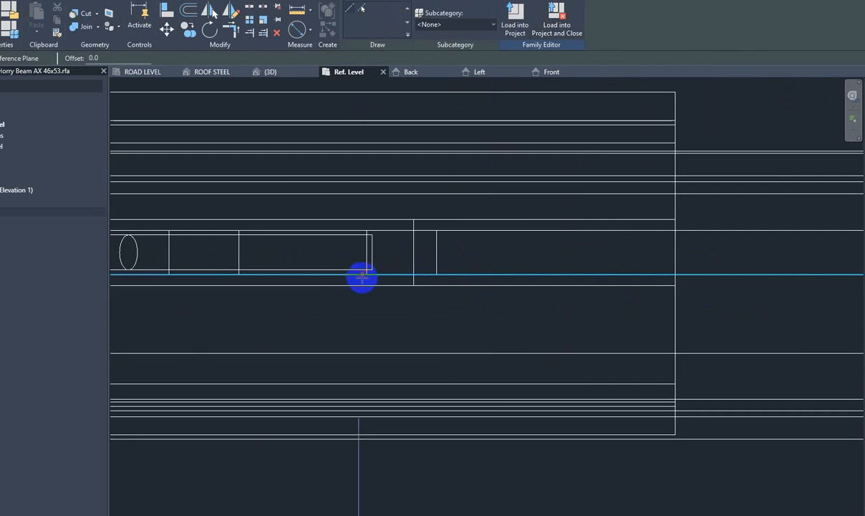
{"action": "left_click", "coordinate": [371, 270]}
{"action": "scroll", "coordinate": [470, 350], "scroll_direction": "down", "scroll_amount": 4}
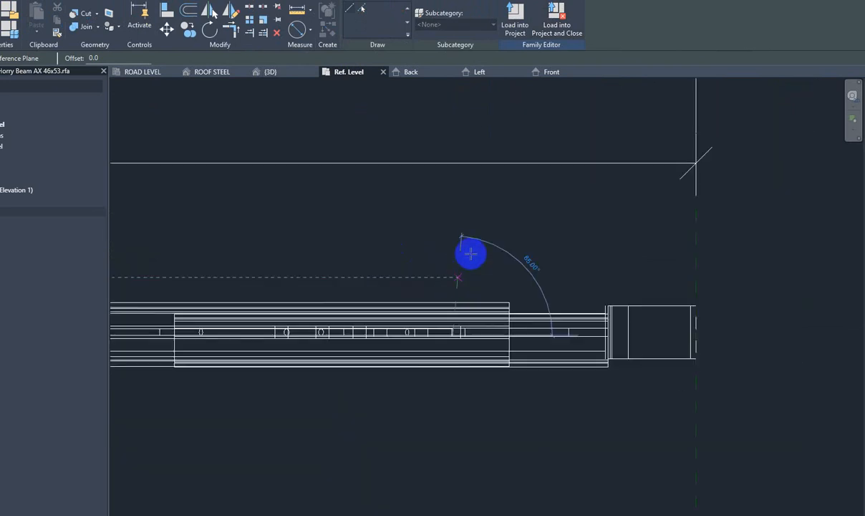
{"action": "left_click", "coordinate": [454, 216]}
{"action": "key", "text": "Escape"}
Pin the new reference plane at the lattice bar's right end in place.
{"action": "left_click", "coordinate": [445, 308]}
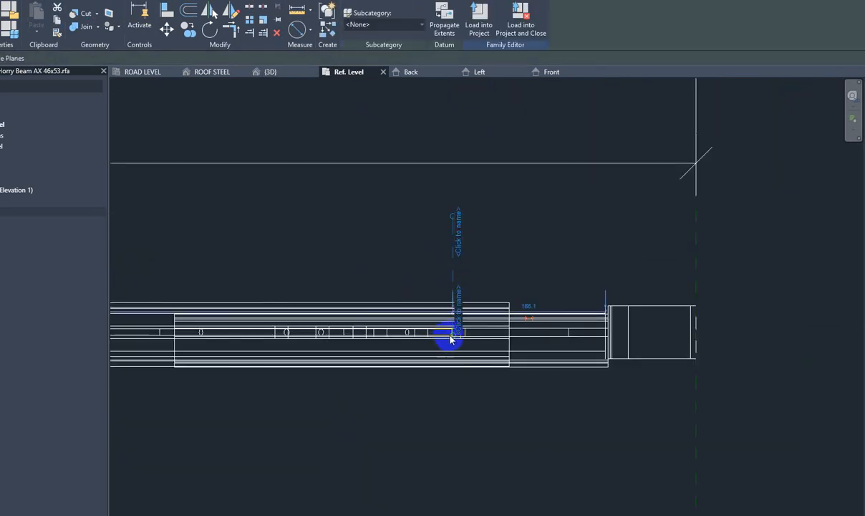
{"action": "scroll", "coordinate": [454, 376], "scroll_direction": "up", "scroll_amount": 5}
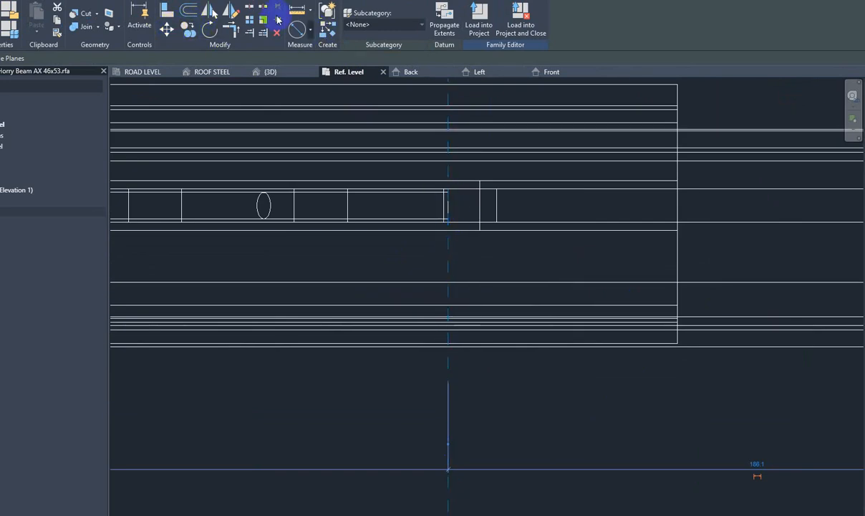
{"action": "left_click", "coordinate": [279, 20]}
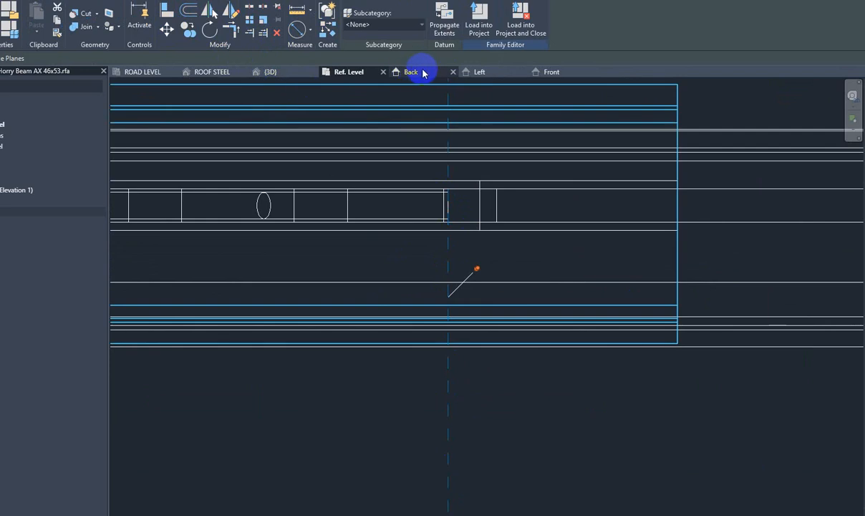
Examine the whole lattice beam and its reference planes in the Back elevation.
{"action": "left_click", "coordinate": [487, 72]}
{"action": "left_click", "coordinate": [411, 72]}
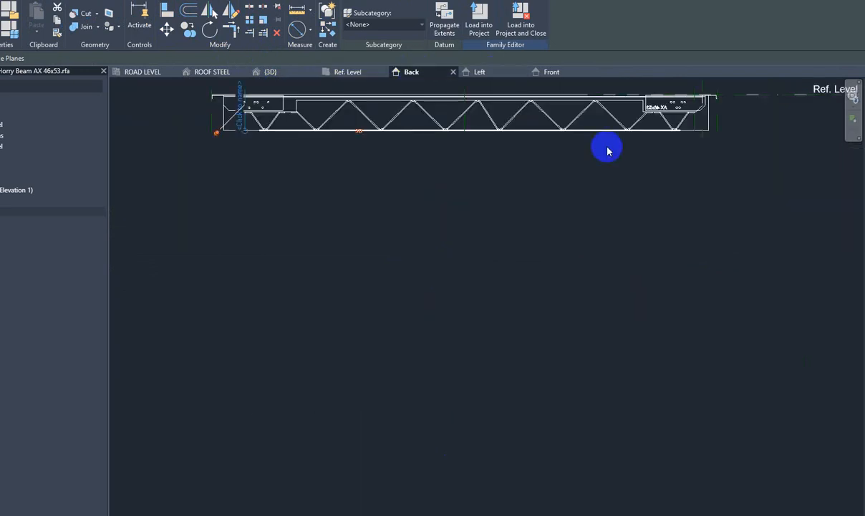
{"action": "scroll", "coordinate": [604, 149], "scroll_direction": "up", "scroll_amount": 5}
{"action": "scroll", "coordinate": [577, 236], "scroll_direction": "down", "scroll_amount": 2}
{"action": "scroll", "coordinate": [740, 218], "scroll_direction": "down", "scroll_amount": 3}
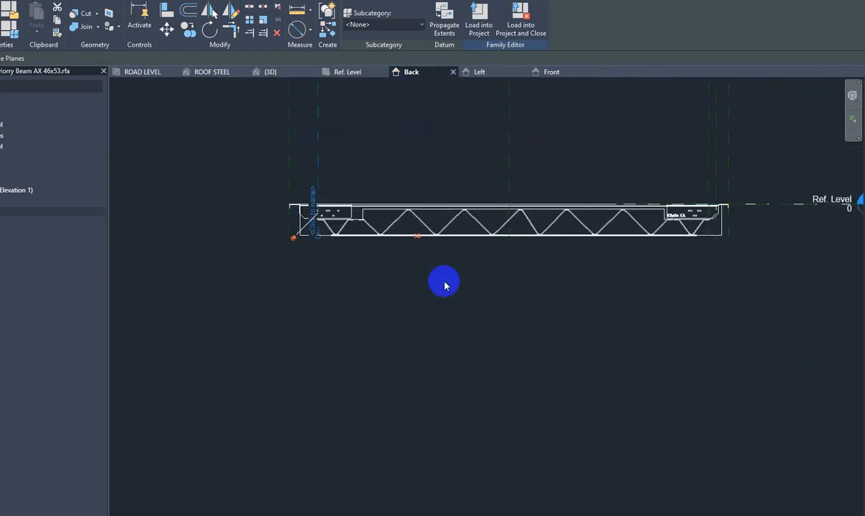
{"action": "key", "text": "Escape"}
{"action": "middle_click_drag", "start_coordinate": [415, 271], "coordinate": [354, 280]}
{"action": "scroll", "coordinate": [333, 255], "scroll_direction": "up", "scroll_amount": 1}
{"action": "middle_click_drag", "start_coordinate": [457, 337], "coordinate": [448, 289]}
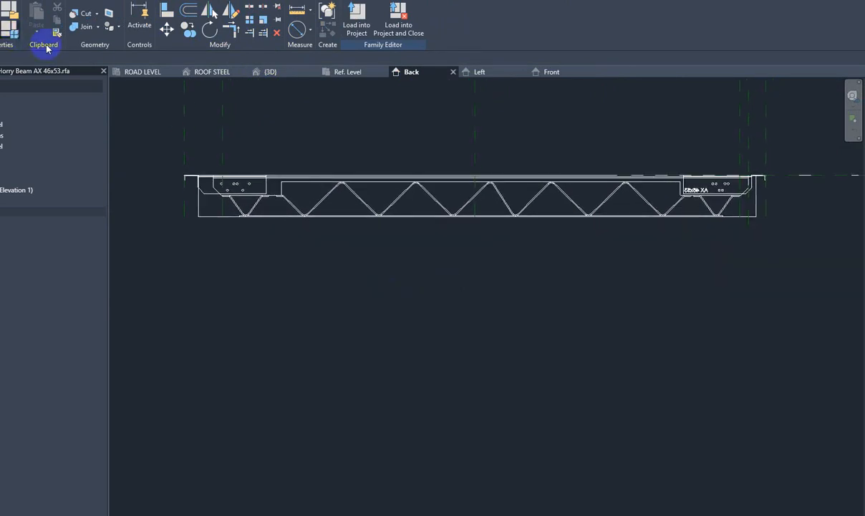
Set the family's Length parameter to 4900, apply it to test the beam, and leave the family types.
{"action": "left_click_drag", "start_coordinate": [525, 203], "coordinate": [523, 228]}
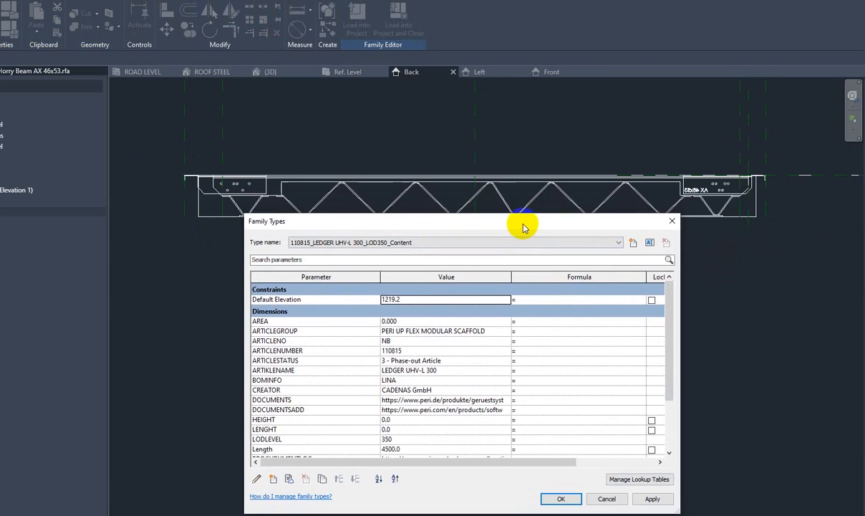
{"action": "key", "text": "Escape"}
{"action": "middle_click_drag", "start_coordinate": [430, 287], "coordinate": [414, 213]}
{"action": "left_click", "coordinate": [14, 32]}
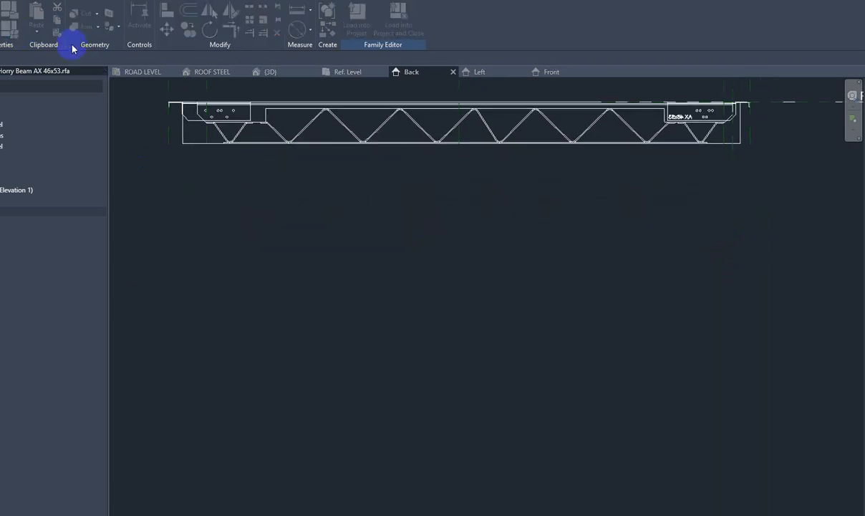
{"action": "left_click_drag", "start_coordinate": [517, 226], "coordinate": [521, 174]}
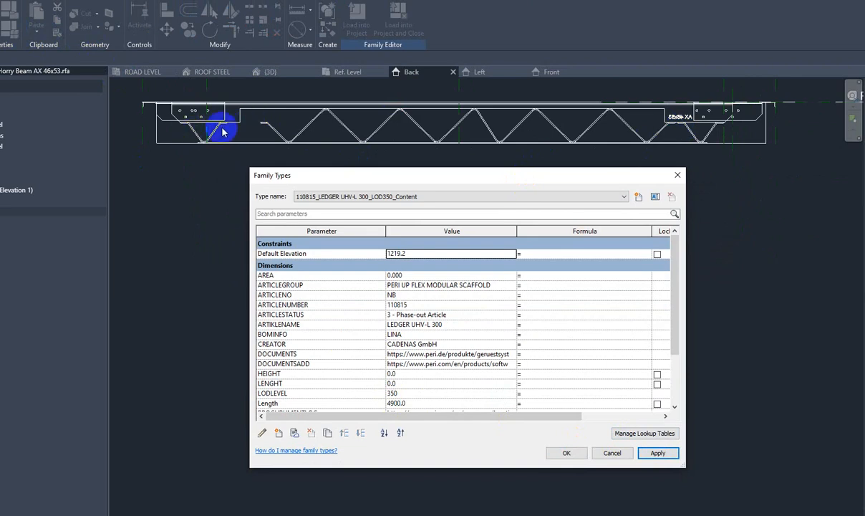
{"action": "key", "text": "Escape"}
Examine the lengthened beam's left end, comparing the left reference plane with the end lattice and the central lattice bar.
{"action": "scroll", "coordinate": [208, 136], "scroll_direction": "up", "scroll_amount": 3}
{"action": "left_click", "coordinate": [242, 134]}
{"action": "middle_click_drag", "start_coordinate": [281, 154], "coordinate": [350, 296]}
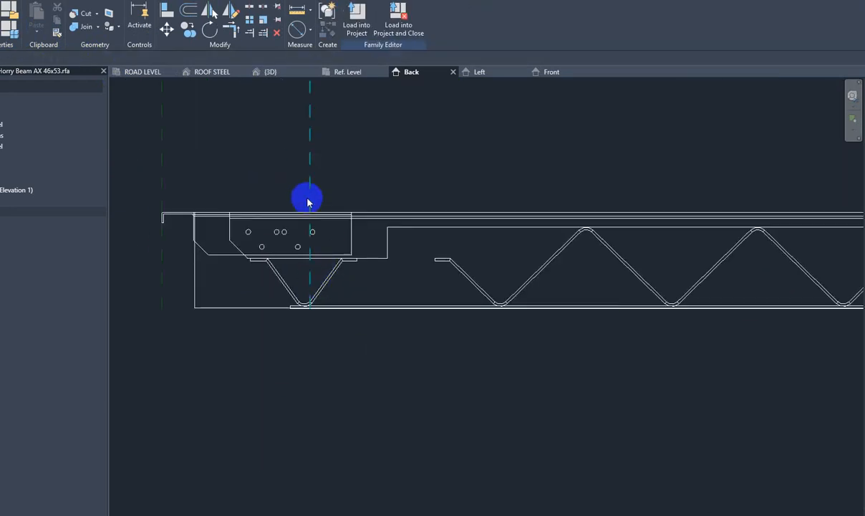
{"action": "scroll", "coordinate": [387, 199], "scroll_direction": "down", "scroll_amount": 2}
{"action": "key", "text": "Escape"}
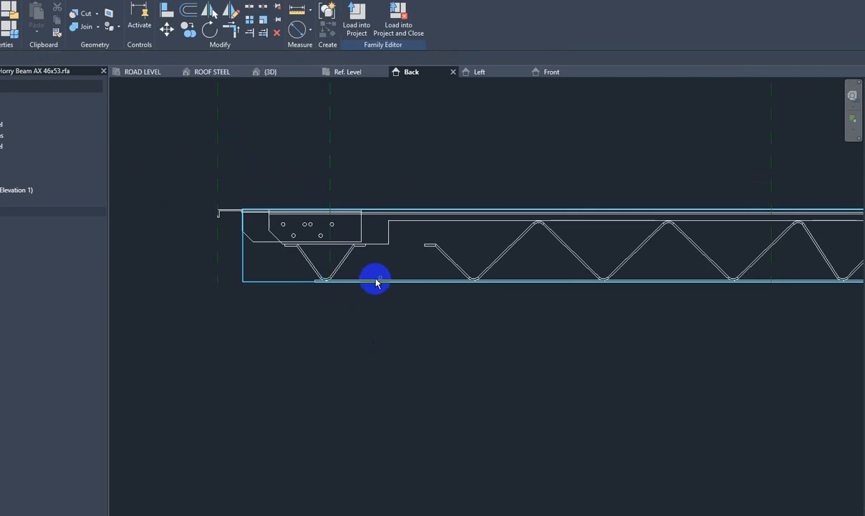
{"action": "middle_click", "coordinate": [376, 281]}
{"action": "middle_click", "coordinate": [376, 282]}
{"action": "scroll", "coordinate": [200, 119], "scroll_direction": "up", "scroll_amount": 4}
{"action": "middle_click_drag", "start_coordinate": [246, 213], "coordinate": [364, 312]}
{"action": "scroll", "coordinate": [357, 276], "scroll_direction": "up", "scroll_amount": 2}
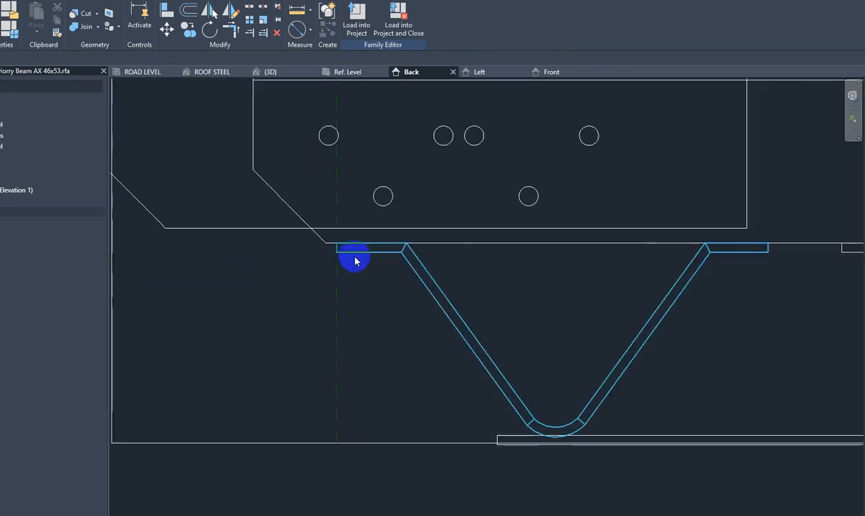
Select the V-shaped end lattice sweep at the beam's left end and check its position along the beam.
{"action": "left_click", "coordinate": [325, 255]}
{"action": "scroll", "coordinate": [278, 261], "scroll_direction": "down", "scroll_amount": 8}
{"action": "mouse_move", "coordinate": [652, 293]}
{"action": "middle_mouse_down"}
{"action": "mouse_move", "coordinate": [516, 312]}
{"action": "mouse_move", "coordinate": [662, 305]}
{"action": "middle_mouse_up"}
{"action": "scroll", "coordinate": [489, 278], "scroll_direction": "up", "scroll_amount": 7}
{"action": "scroll", "coordinate": [719, 307], "scroll_direction": "down", "scroll_amount": 4}
{"action": "middle_click_drag", "start_coordinate": [297, 286], "coordinate": [597, 271]}
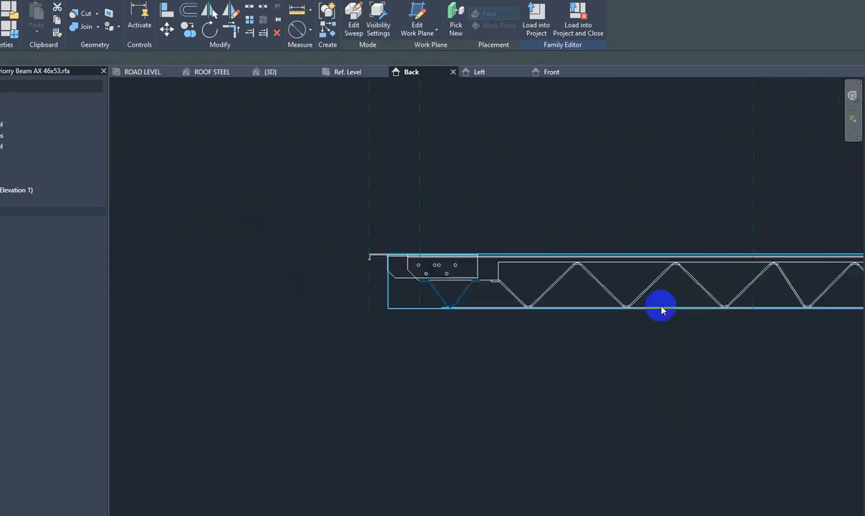
{"action": "key", "text": "Escape"}
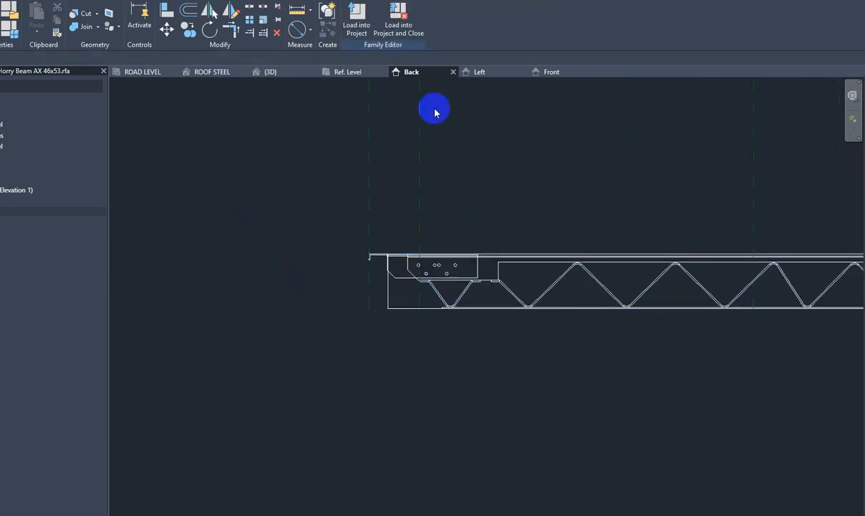
Check the reference plane at the left end lattice in the Back elevation, and inspect the beam's end in the Ref. Level plan.
{"action": "left_click", "coordinate": [420, 299]}
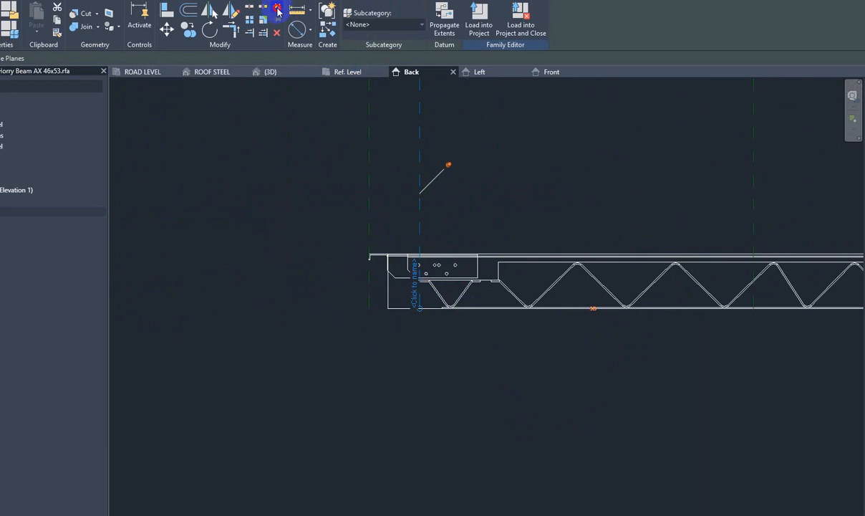
{"action": "key", "text": "Escape"}
{"action": "left_click", "coordinate": [341, 73]}
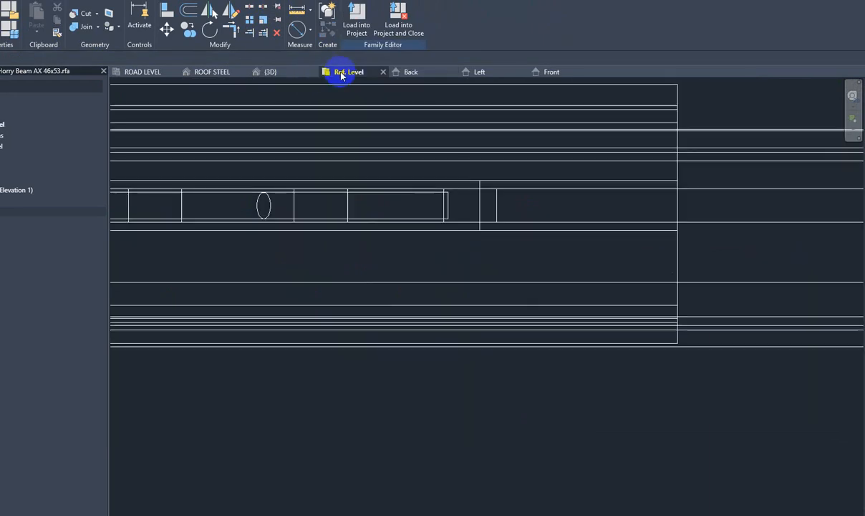
{"action": "scroll", "coordinate": [645, 297], "scroll_direction": "down", "scroll_amount": 5}
{"action": "middle_click_drag", "start_coordinate": [647, 296], "coordinate": [864, 290]}
{"action": "scroll", "coordinate": [577, 314], "scroll_direction": "down", "scroll_amount": 4}
{"action": "middle_click_drag", "start_coordinate": [687, 351], "coordinate": [453, 335]}
{"action": "scroll", "coordinate": [686, 274], "scroll_direction": "up", "scroll_amount": 5}
{"action": "scroll", "coordinate": [709, 279], "scroll_direction": "up", "scroll_amount": 5}
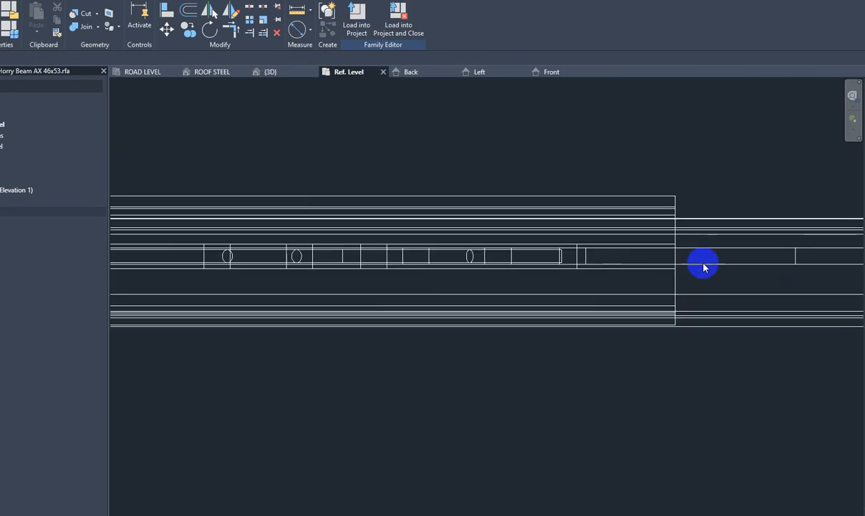
{"action": "middle_click_drag", "start_coordinate": [644, 263], "coordinate": [604, 280]}
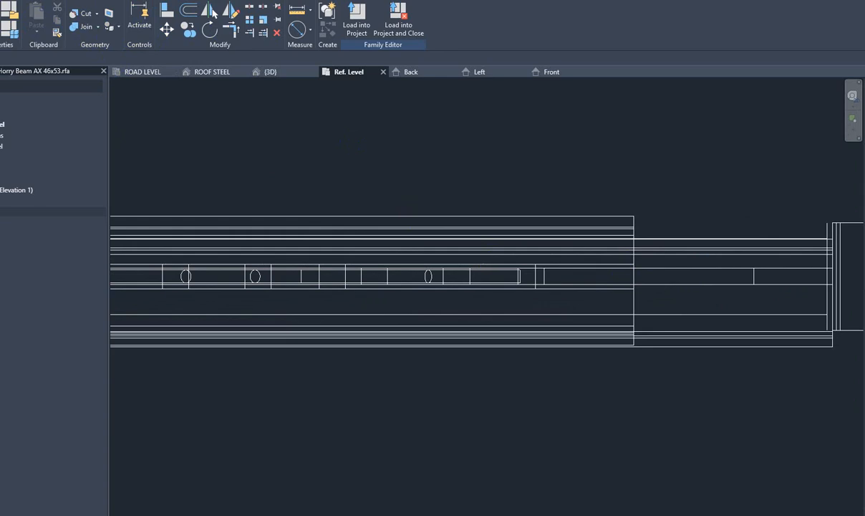
{"action": "left_click", "coordinate": [563, 25]}
{"action": "scroll", "coordinate": [518, 337], "scroll_direction": "up", "scroll_amount": 3}
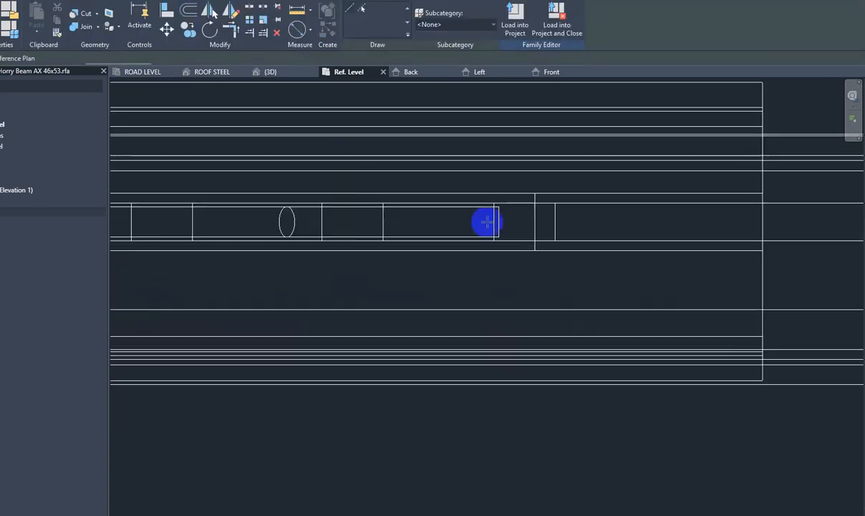
{"action": "scroll", "coordinate": [487, 222], "scroll_direction": "up", "scroll_amount": 2}
{"action": "scroll", "coordinate": [533, 246], "scroll_direction": "down", "scroll_amount": 1}
{"action": "key", "text": "Escape"}
Try a reference plane downward from the end lattice sweep's outer corner in the Ref. Level plan, and undo it.
{"action": "left_click", "coordinate": [519, 237]}
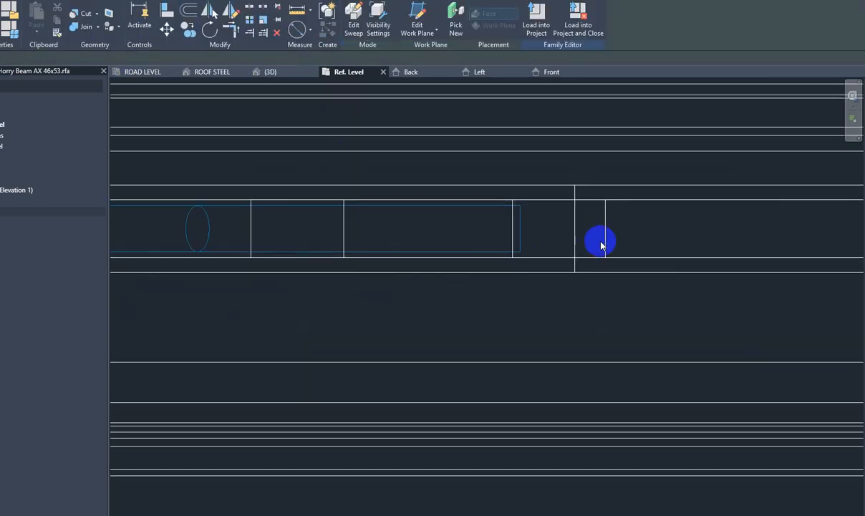
{"action": "scroll", "coordinate": [600, 245], "scroll_direction": "down", "scroll_amount": 3}
{"action": "scroll", "coordinate": [599, 247], "scroll_direction": "up", "scroll_amount": 2}
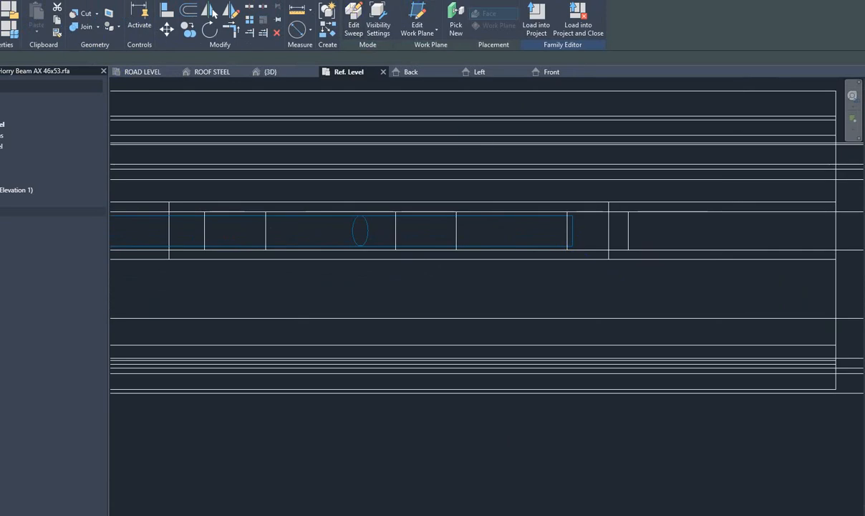
{"action": "left_click", "coordinate": [21, 2]}
{"action": "left_click", "coordinate": [562, 21]}
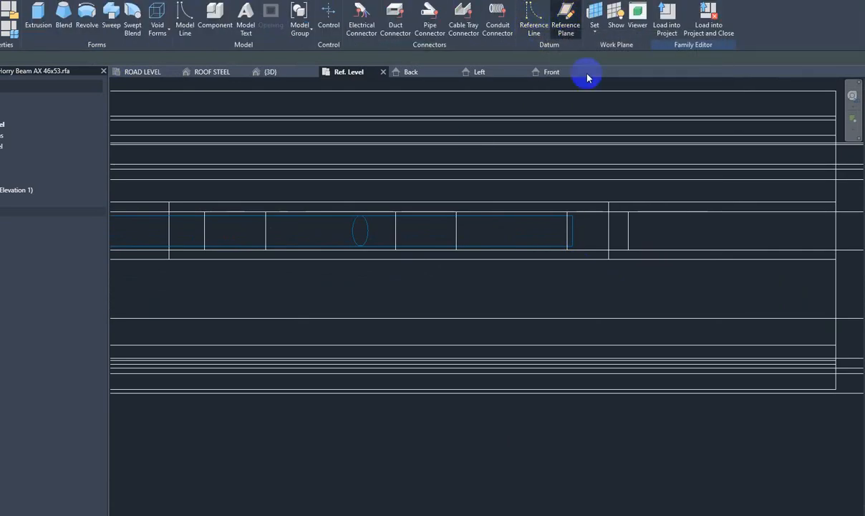
{"action": "scroll", "coordinate": [576, 222], "scroll_direction": "up", "scroll_amount": 3}
{"action": "left_click", "coordinate": [566, 207]}
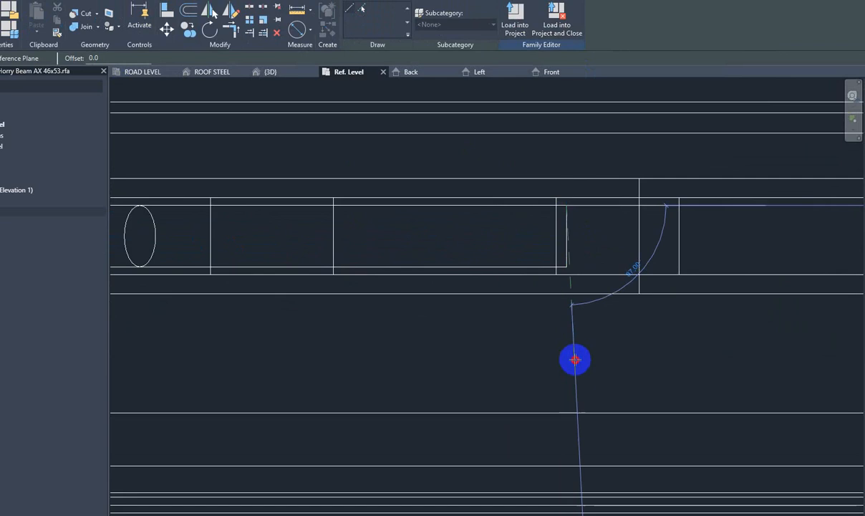
{"action": "left_click", "coordinate": [574, 359]}
{"action": "key", "text": "ctrl+z"}
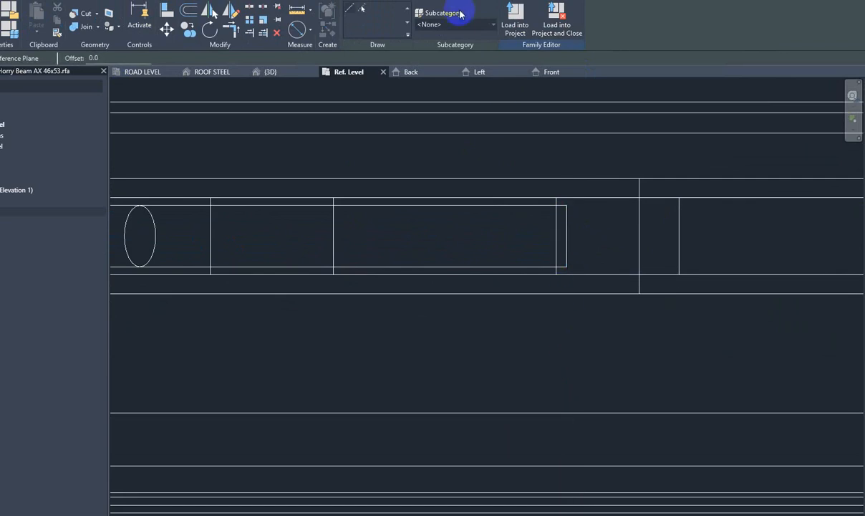
Draw a vertical reference plane along the end lattice sweep's outer edge and extend it past both long sides of the beam.
{"action": "key", "text": "Escape"}
{"action": "left_click", "coordinate": [567, 31]}
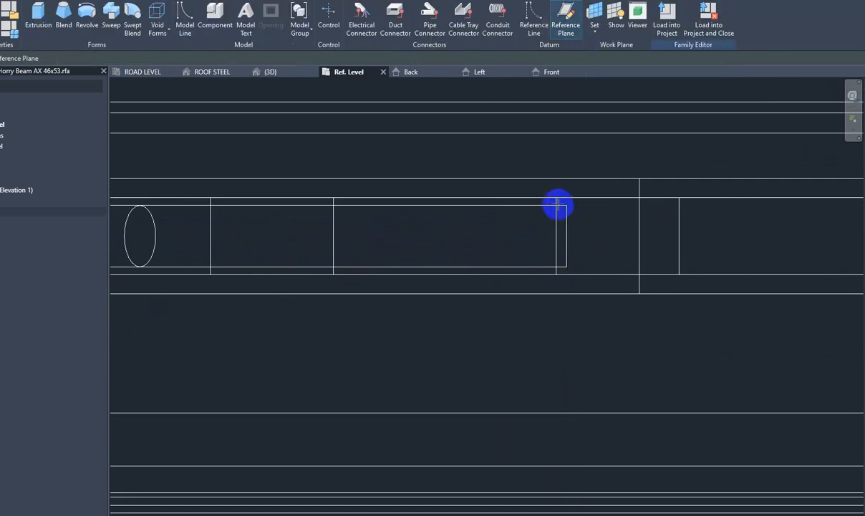
{"action": "left_click", "coordinate": [566, 206]}
{"action": "left_click", "coordinate": [566, 342]}
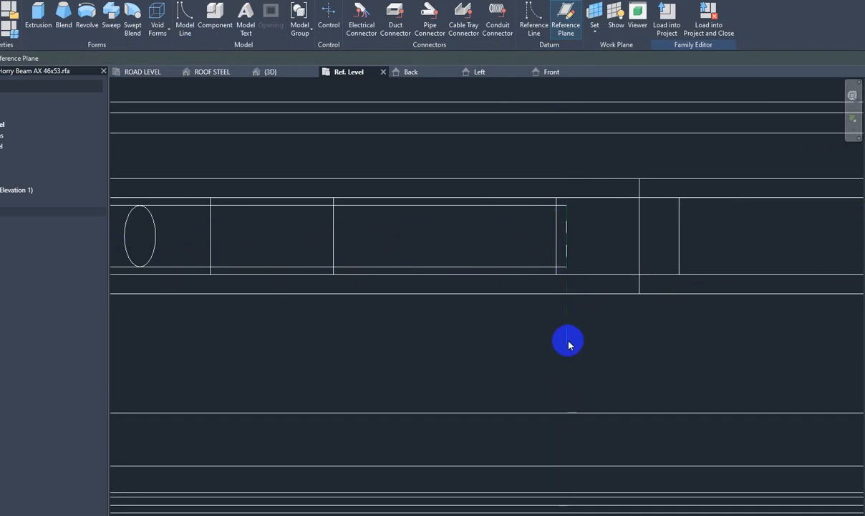
{"action": "key", "text": "Escape"}
{"action": "scroll", "coordinate": [564, 351], "scroll_direction": "down", "scroll_amount": 2}
{"action": "left_click_drag", "start_coordinate": [566, 272], "coordinate": [568, 105]}
{"action": "left_click_drag", "start_coordinate": [565, 350], "coordinate": [566, 500]}
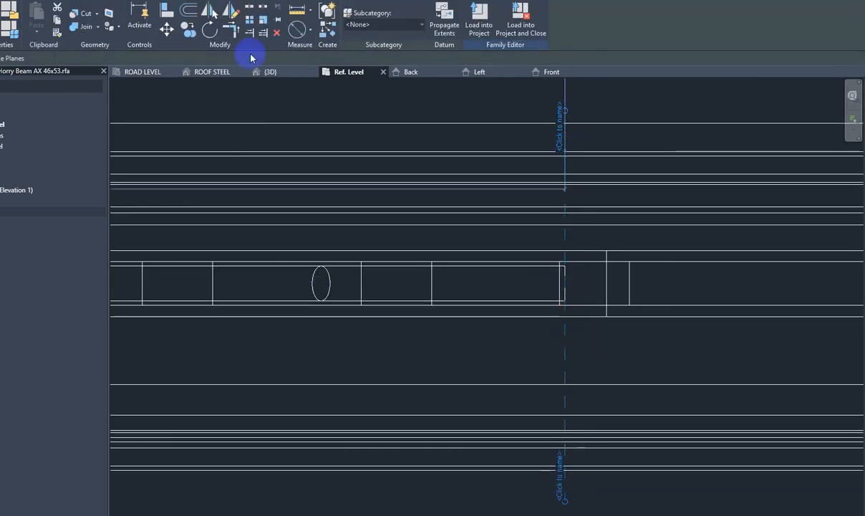
Examine the new reference plane, both beam ends and the whole lattice beam in the Back elevation.
{"action": "left_click", "coordinate": [414, 72]}
{"action": "scroll", "coordinate": [466, 293], "scroll_direction": "up", "scroll_amount": 3}
{"action": "scroll", "coordinate": [373, 263], "scroll_direction": "up", "scroll_amount": 2}
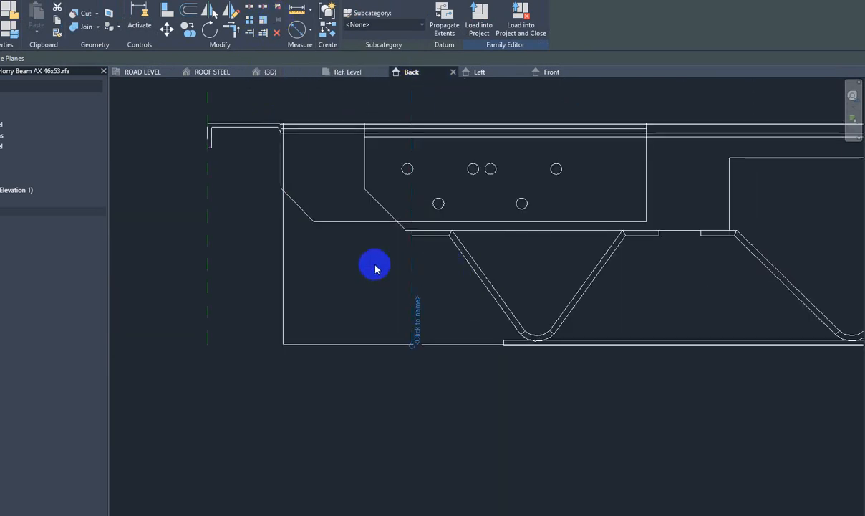
{"action": "scroll", "coordinate": [318, 266], "scroll_direction": "down", "scroll_amount": 5}
{"action": "scroll", "coordinate": [563, 280], "scroll_direction": "up", "scroll_amount": 5}
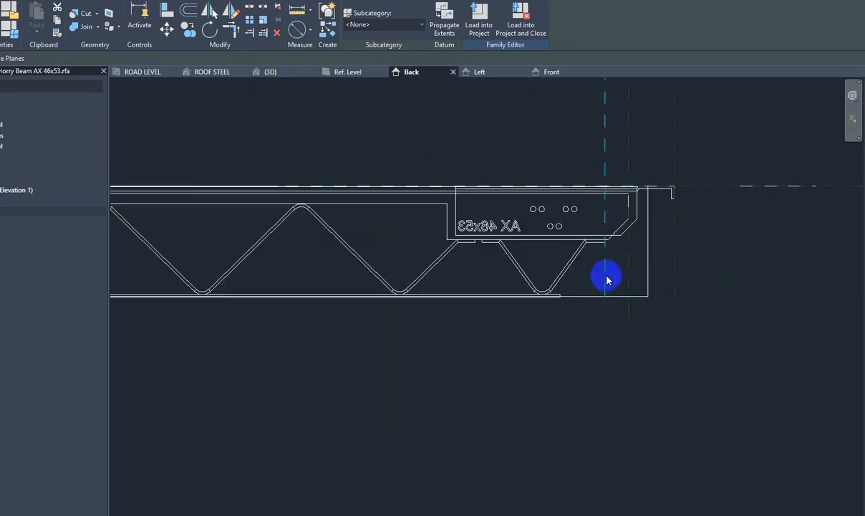
{"action": "scroll", "coordinate": [606, 279], "scroll_direction": "down", "scroll_amount": 3}
{"action": "middle_click_drag", "start_coordinate": [312, 352], "coordinate": [472, 305]}
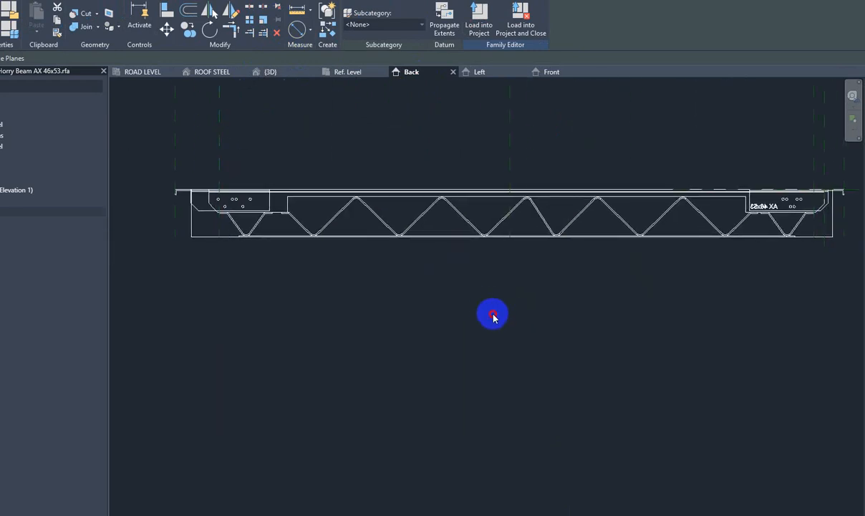
{"action": "left_click", "coordinate": [493, 317]}
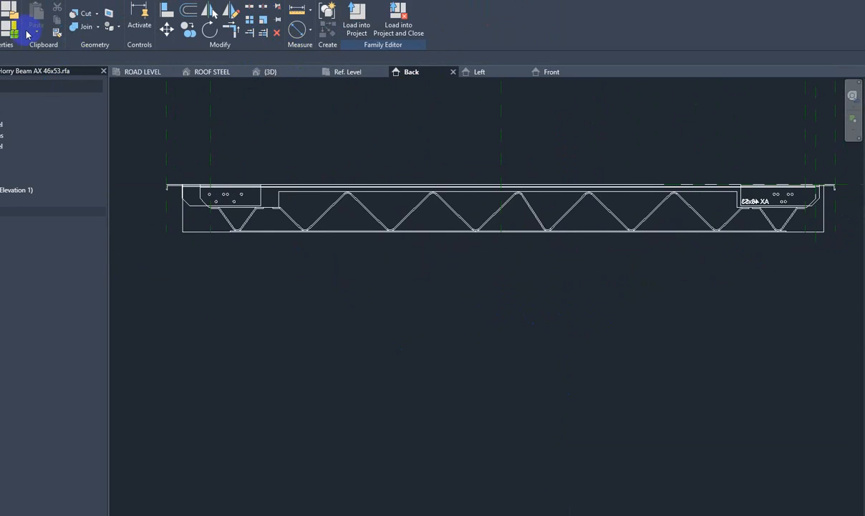
Set the family's Length parameter to 4900 and apply it to test the beam, and cancel the family types.
{"action": "middle_click_drag", "start_coordinate": [459, 292], "coordinate": [424, 223]}
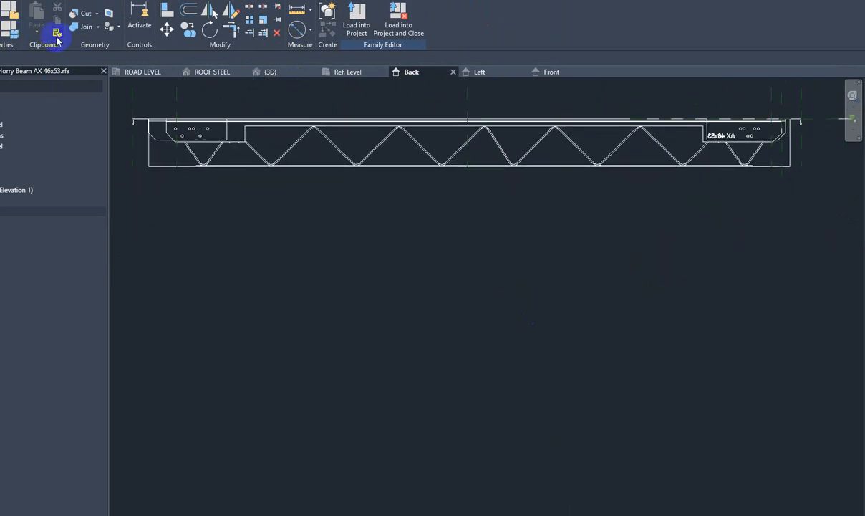
{"action": "left_click", "coordinate": [11, 34]}
{"action": "left_click_drag", "start_coordinate": [489, 180], "coordinate": [501, 205]}
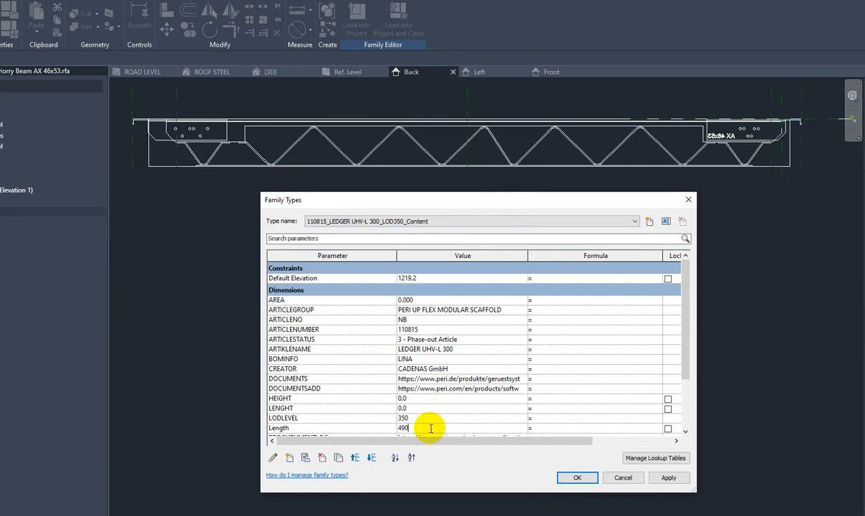
{"action": "type", "text": "0"}
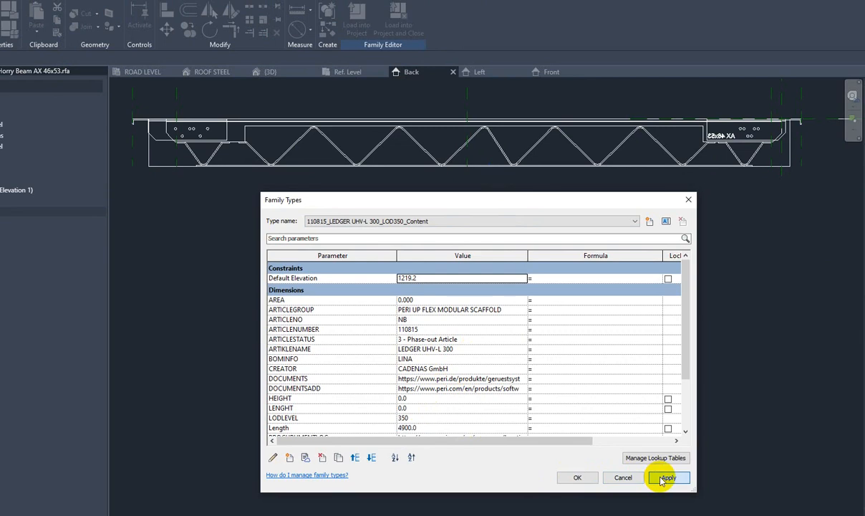
{"action": "left_click", "coordinate": [668, 478]}
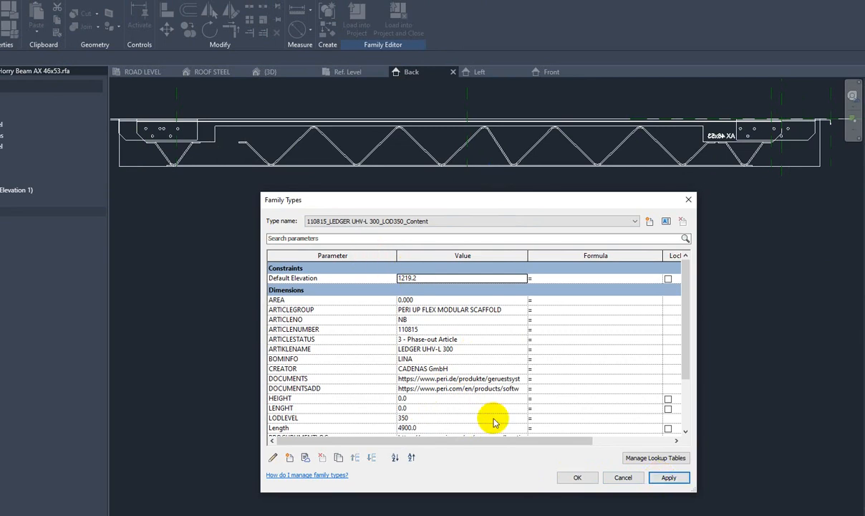
{"action": "left_click", "coordinate": [624, 478]}
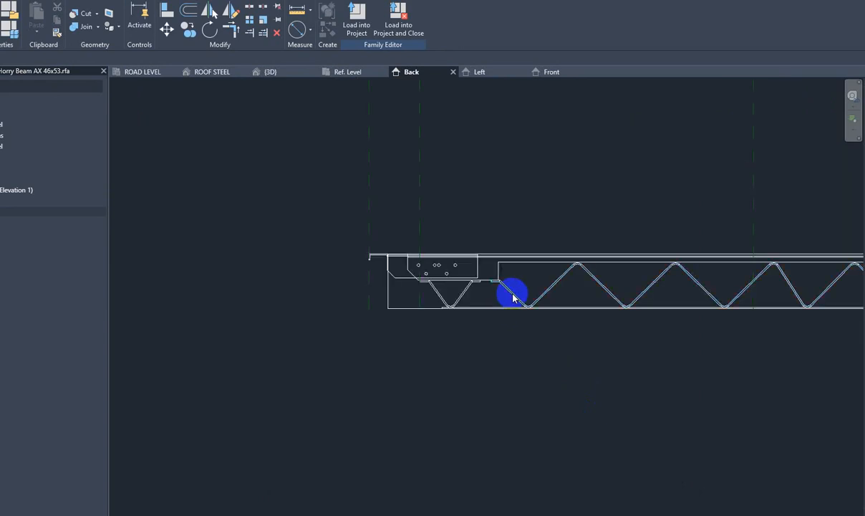
Undo the recent edits back to before the reference planes at the beam ends and lattice bars were added.
{"action": "middle_click_drag", "start_coordinate": [597, 350], "coordinate": [375, 329]}
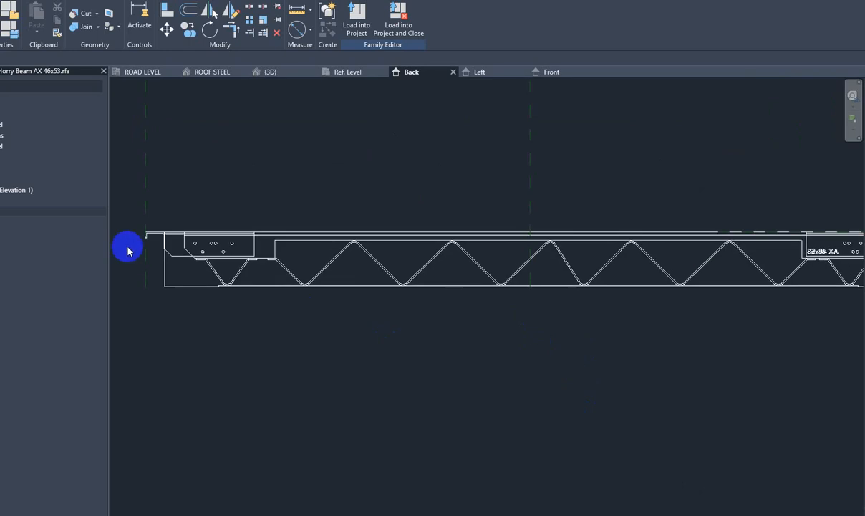
{"action": "scroll", "coordinate": [147, 247], "scroll_direction": "up", "scroll_amount": 2}
{"action": "middle_click_drag", "start_coordinate": [711, 358], "coordinate": [168, 359]}
{"action": "middle_click_drag", "start_coordinate": [687, 351], "coordinate": [448, 355]}
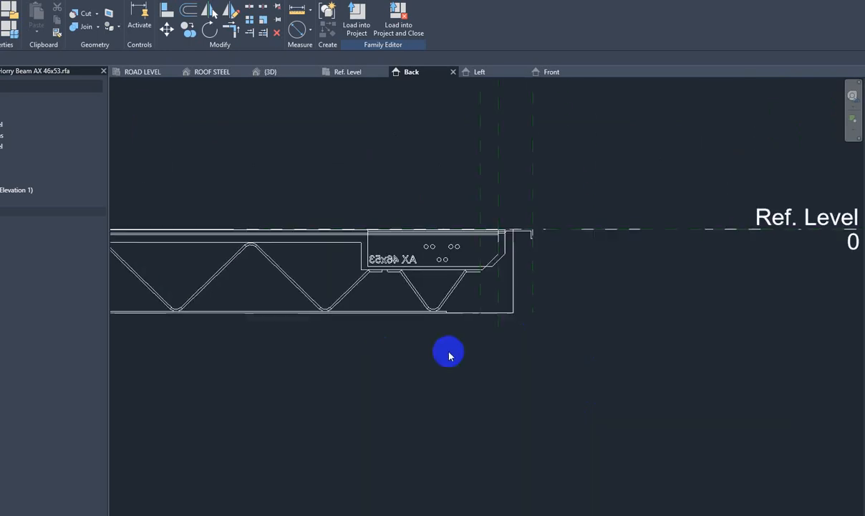
{"action": "scroll", "coordinate": [462, 292], "scroll_direction": "up", "scroll_amount": 2}
{"action": "scroll", "coordinate": [692, 308], "scroll_direction": "down", "scroll_amount": 4}
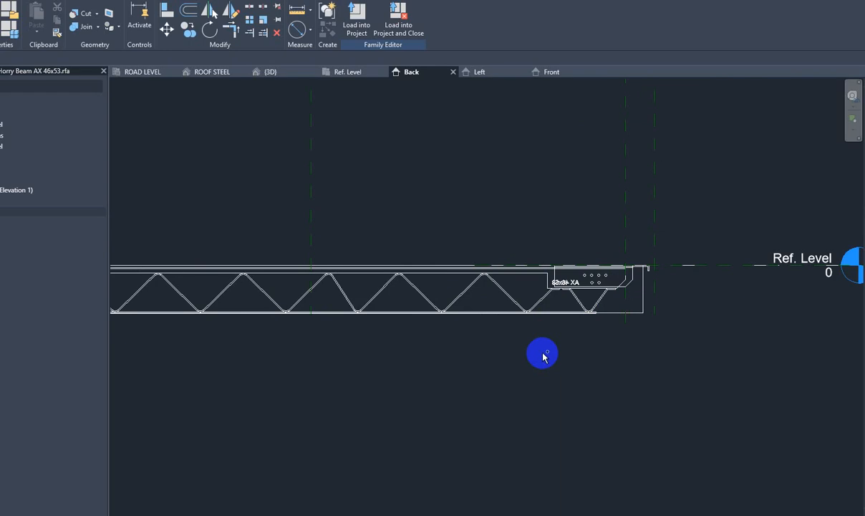
{"action": "key", "text": "ctrl+z"}
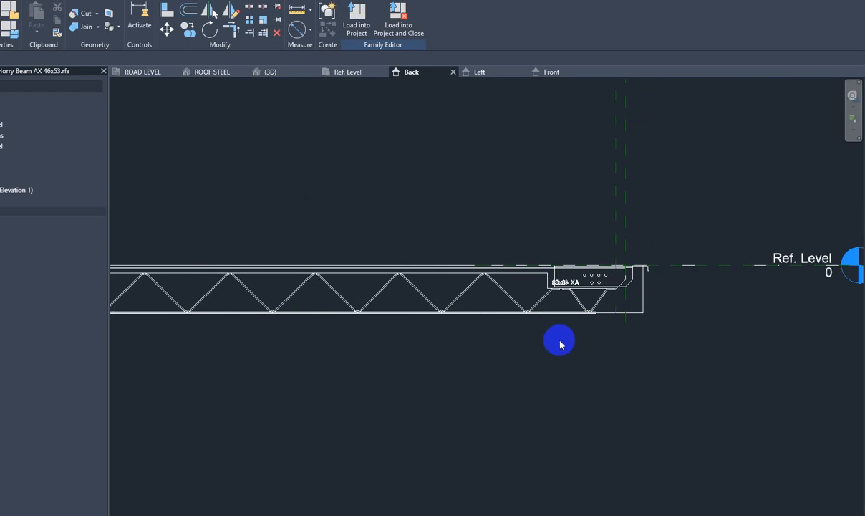
{"action": "key", "text": "ctrl+z"}
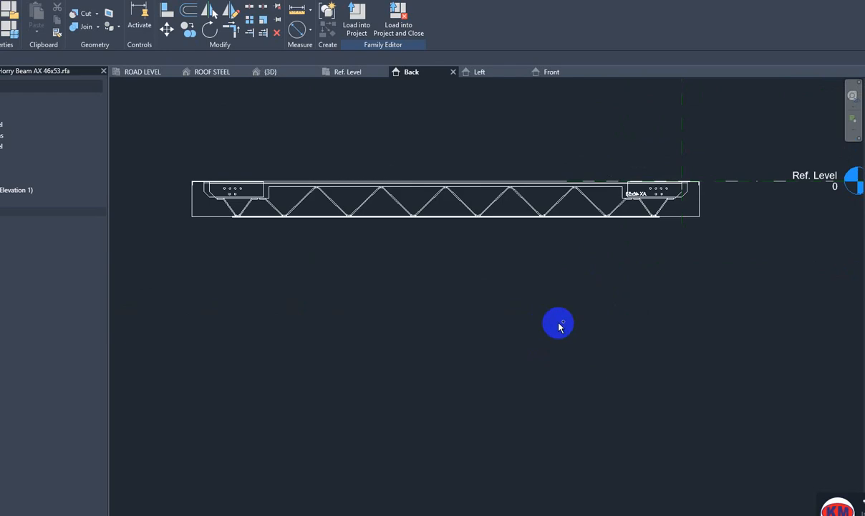
Inspect the end lattices and their junctions with the central lattice at both ends of the restored beam.
{"action": "scroll", "coordinate": [200, 198], "scroll_direction": "up", "scroll_amount": 2}
{"action": "scroll", "coordinate": [236, 200], "scroll_direction": "up", "scroll_amount": 2}
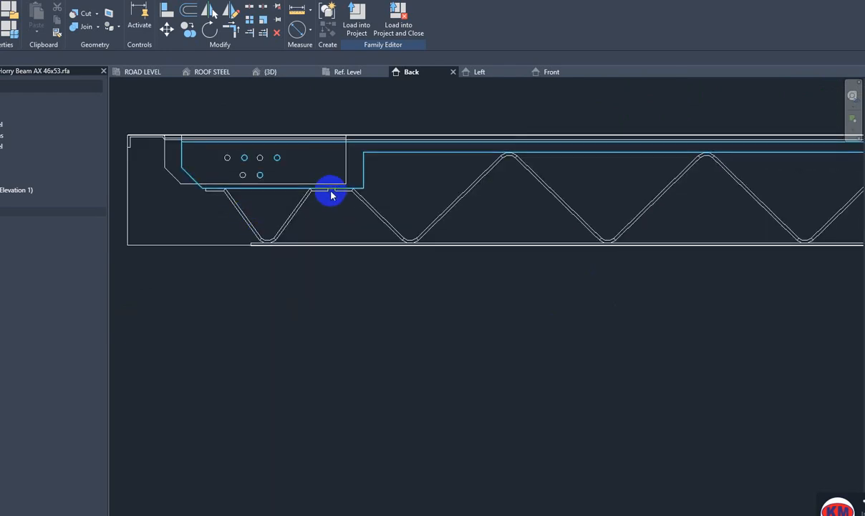
{"action": "scroll", "coordinate": [257, 225], "scroll_direction": "down", "scroll_amount": 2}
{"action": "middle_click_drag", "start_coordinate": [788, 268], "coordinate": [398, 301]}
{"action": "scroll", "coordinate": [679, 238], "scroll_direction": "up", "scroll_amount": 2}
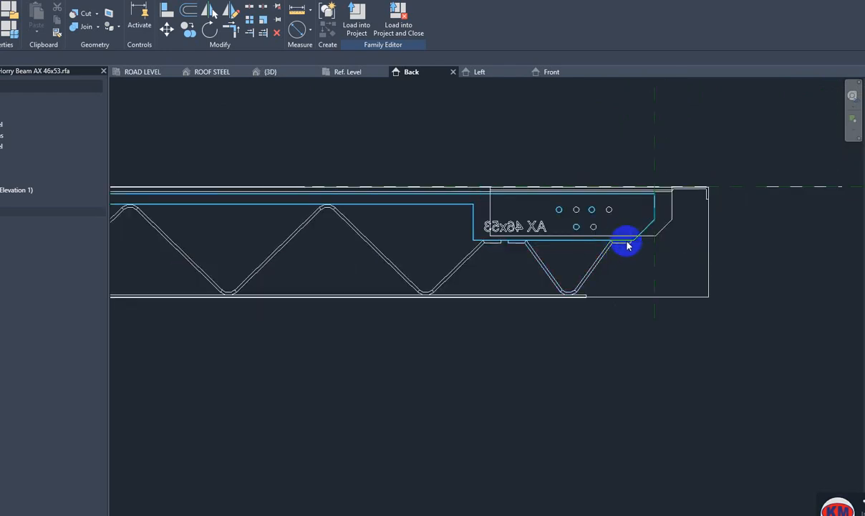
{"action": "scroll", "coordinate": [738, 276], "scroll_direction": "down", "scroll_amount": 2}
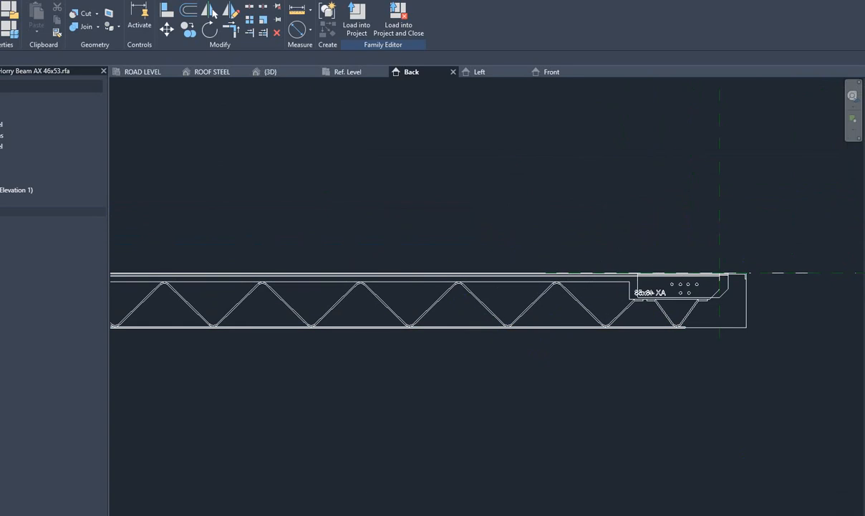